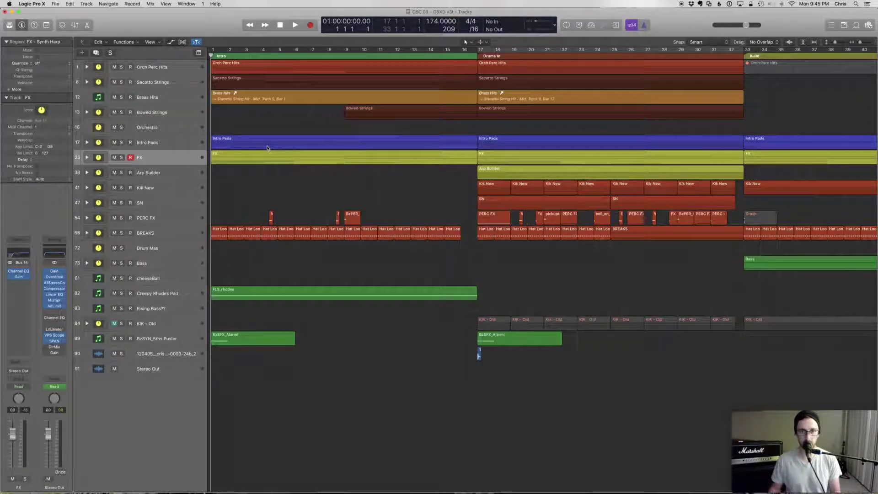
# - Play the arrangement from the start of the intro, stop it and return the playhead to the beginning
pyautogui.press('space')
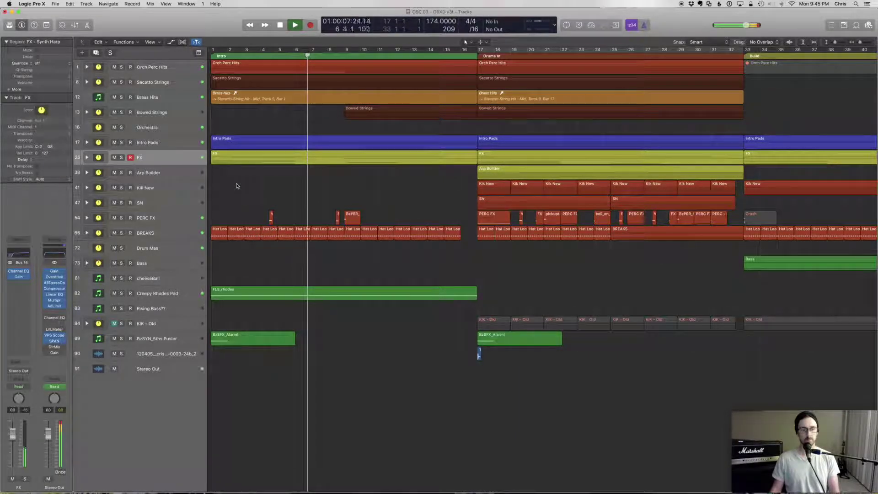
pyautogui.press('space')
pyautogui.press('Return')
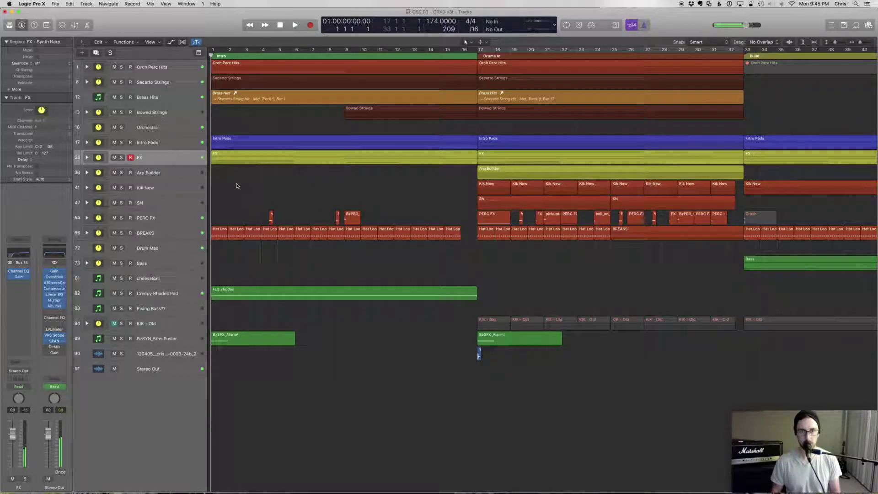
# - Audition the intro with the Intro Pads and FX stacks muted, and unmute both stacks
pyautogui.click(114, 143)
pyautogui.click(114, 158)
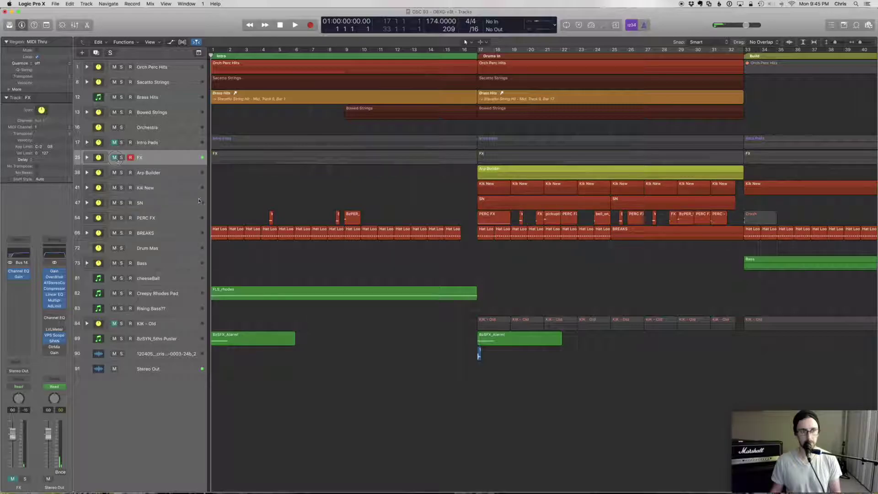
pyautogui.press('space')
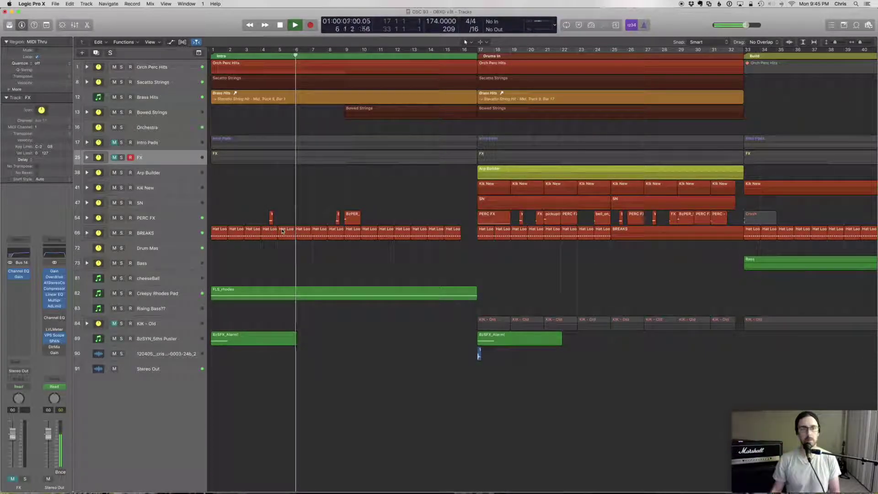
pyautogui.press('space')
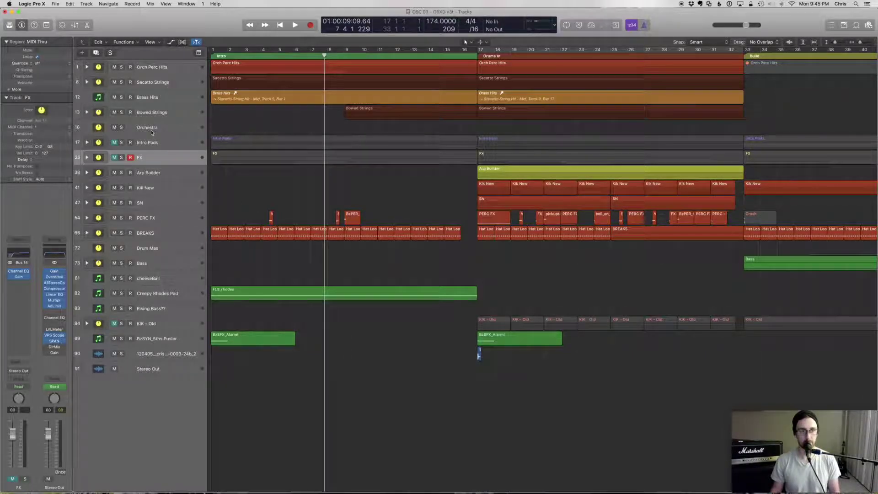
pyautogui.click(114, 157)
pyautogui.click(115, 143)
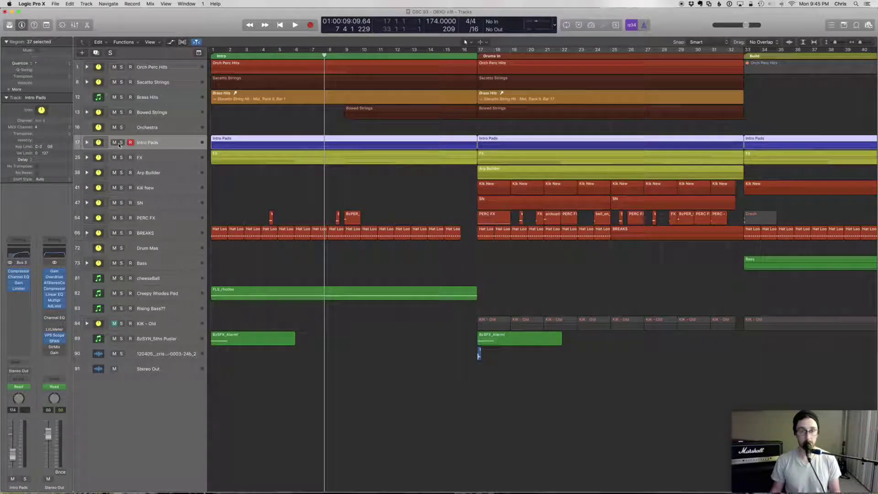
# - Expand the Intro Pads track stack to show its individual pad tracks
pyautogui.click(87, 143)
pyautogui.click(255, 146)
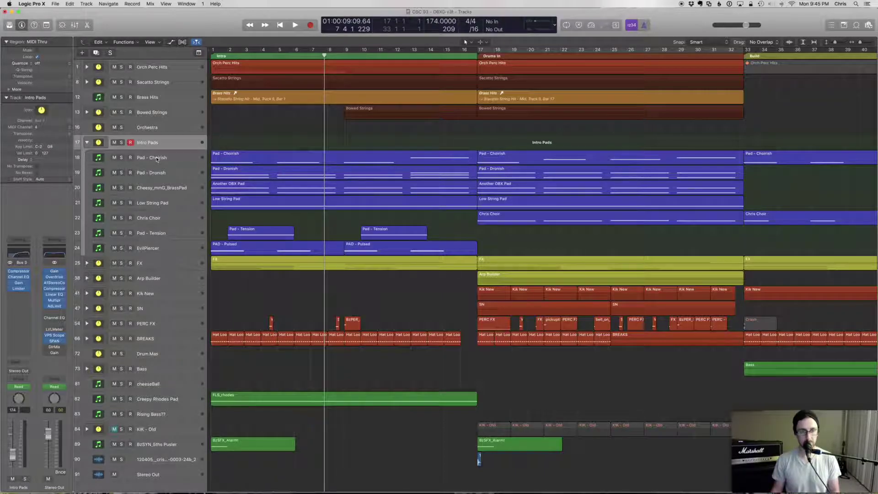
pyautogui.hscroll(1, 158, 167)
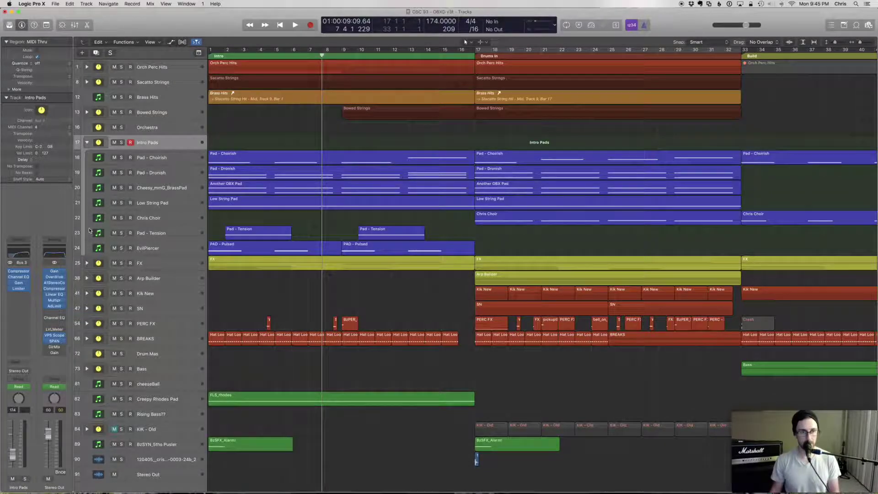
# - Examine the Channel EQ curve on the Intro Pads stack and close the plug-in window
pyautogui.click(18, 251)
pyautogui.moveTo(194, 25); pyautogui.dragTo(598, 69)
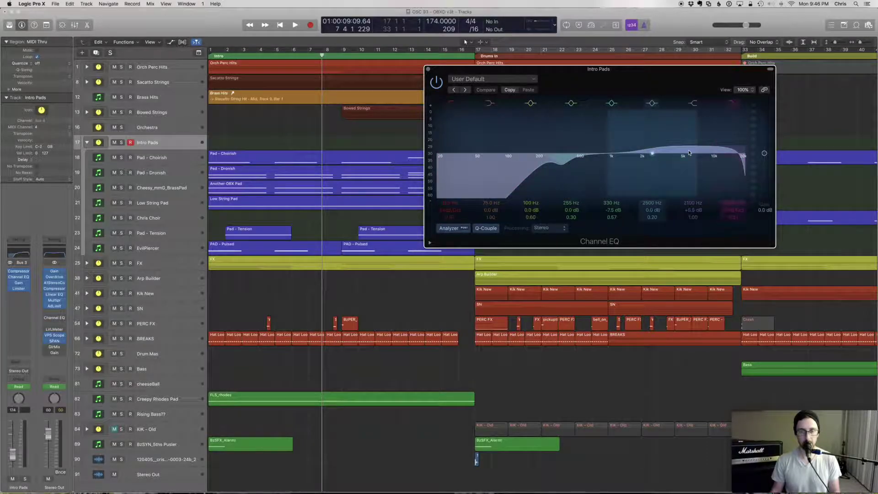
pyautogui.click(428, 71)
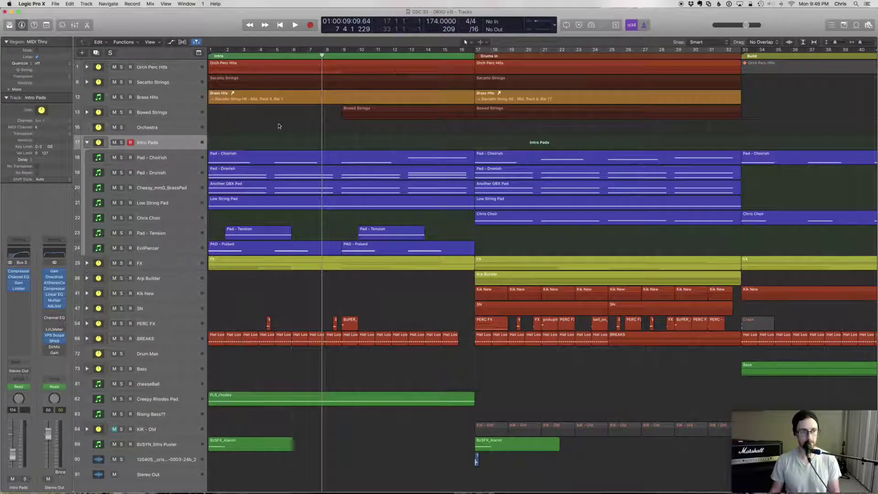
# - Solo the Pad - Choirish track and play it from the start of the intro
pyautogui.click(147, 157)
pyautogui.click(121, 157)
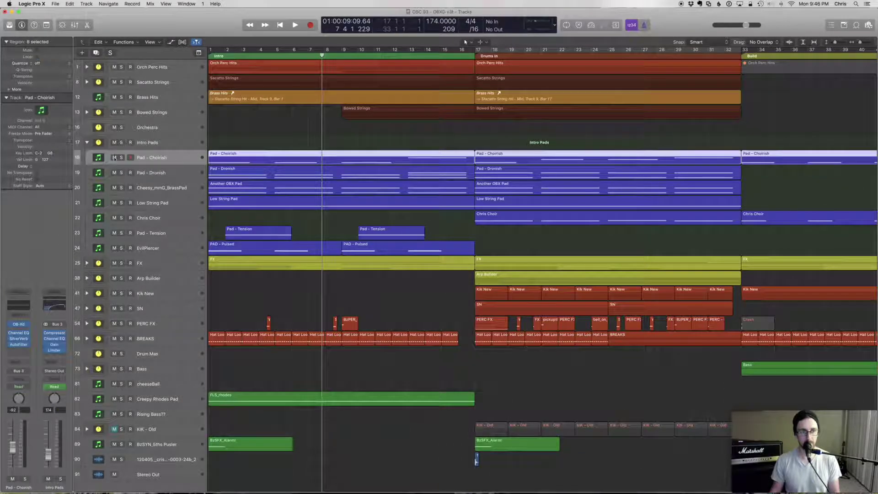
pyautogui.press('Return')
pyautogui.press('space')
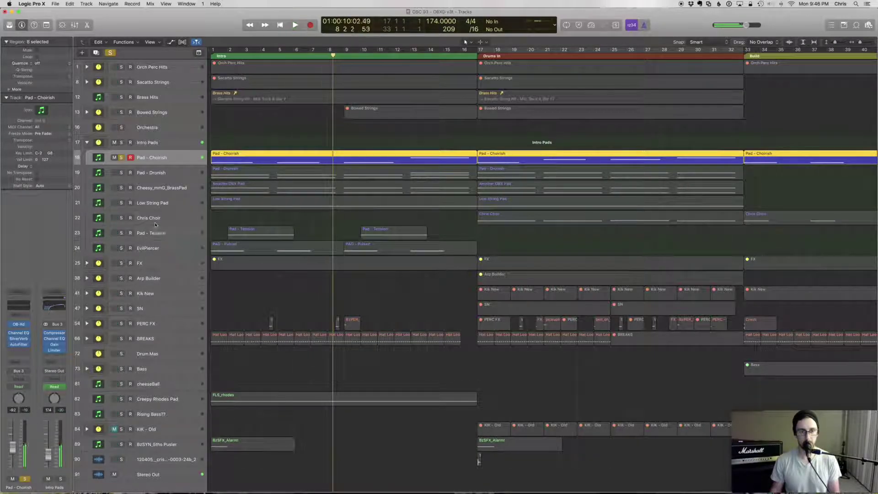
pyautogui.press('space')
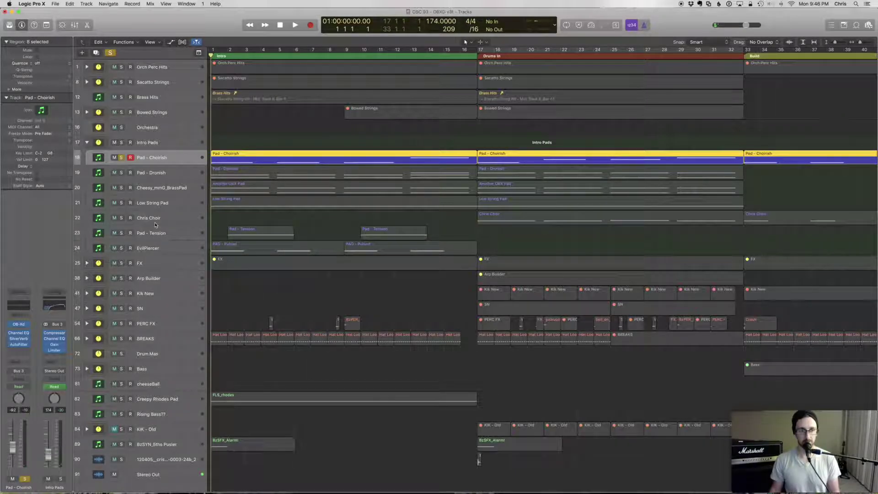
# - Add Pad - Dronish to the soloed Pad - Choirish and play both from the start
pyautogui.click(122, 173)
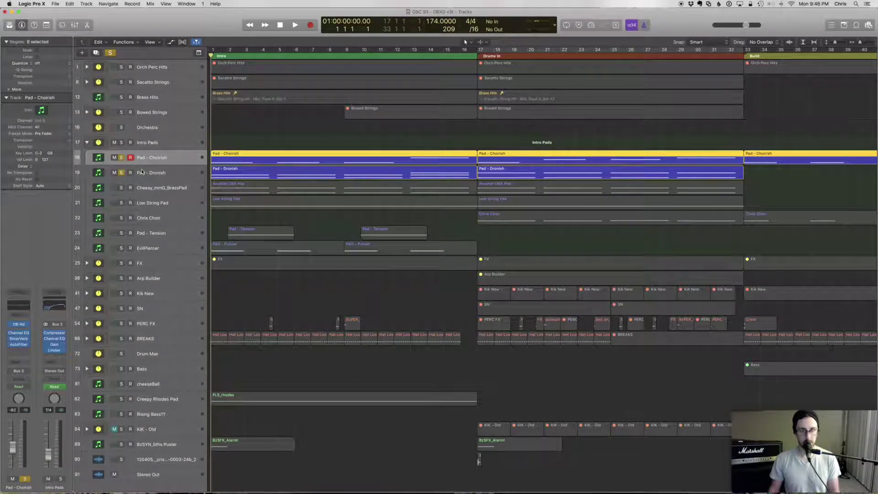
pyautogui.press('space')
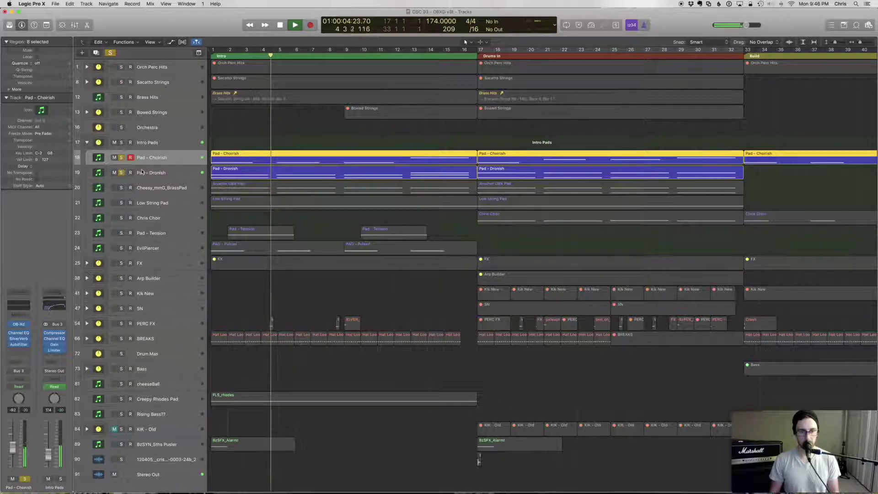
pyautogui.press('space')
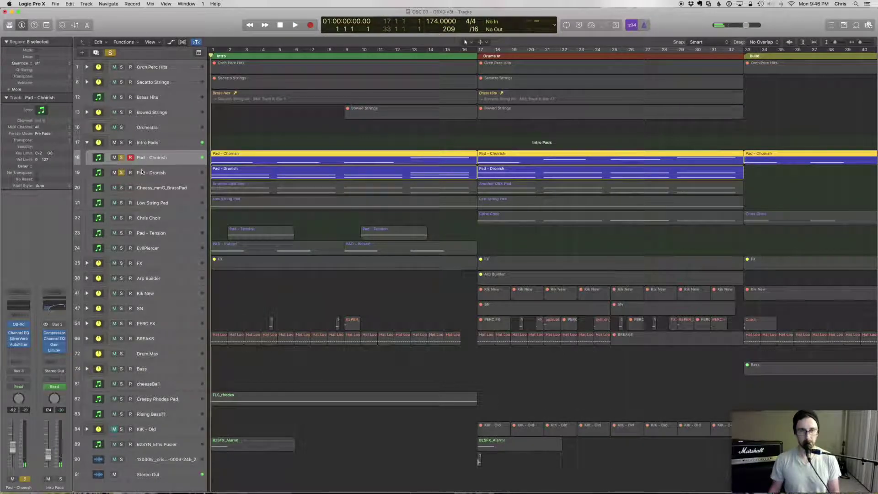
# - Solo only the Cheesy_mmG_BrassPad track and play it from the start
pyautogui.click(122, 188)
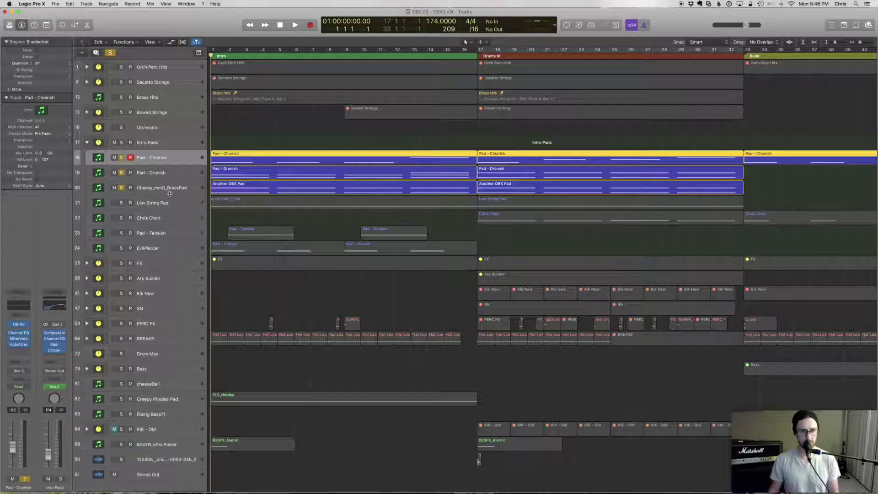
pyautogui.click(122, 173)
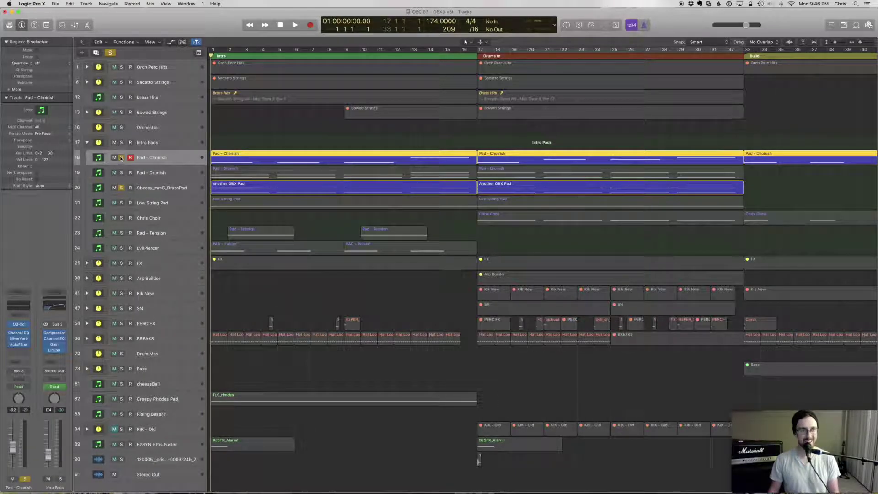
pyautogui.click(121, 158)
pyautogui.press('space')
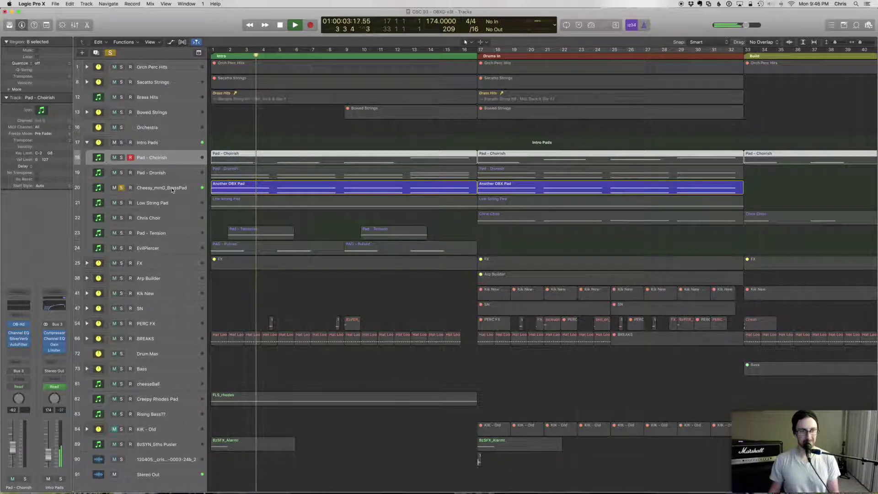
# - Add Pad - Dronish to the soloed Cheesy_mmG_BrassPad and play the two from the start
pyautogui.click(121, 175)
pyautogui.press('Return')
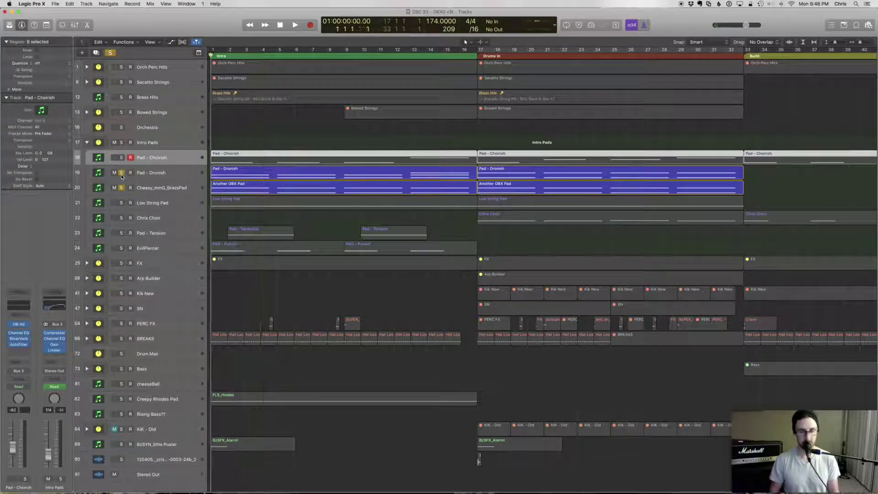
pyautogui.press('space')
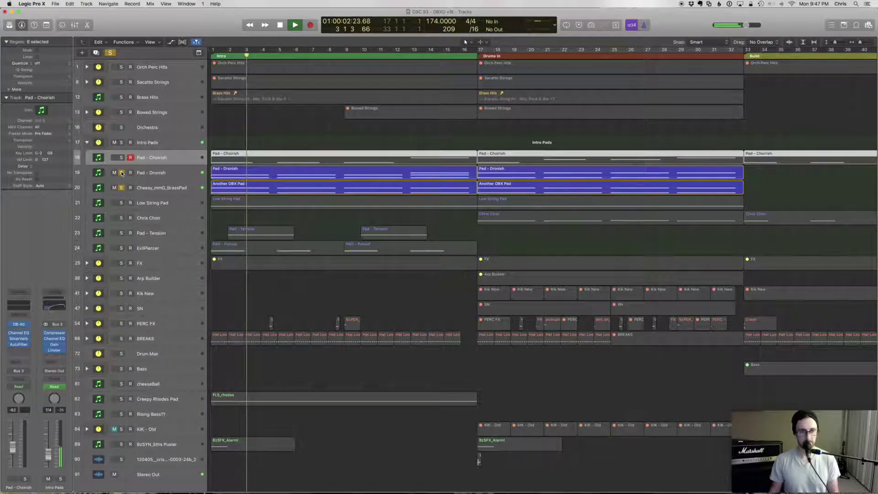
# - Play the soloed pads with Pad - Choirish added, and raise the Intro Pads channel volume
pyautogui.click(121, 157)
pyautogui.press('Return')
pyautogui.press('space')
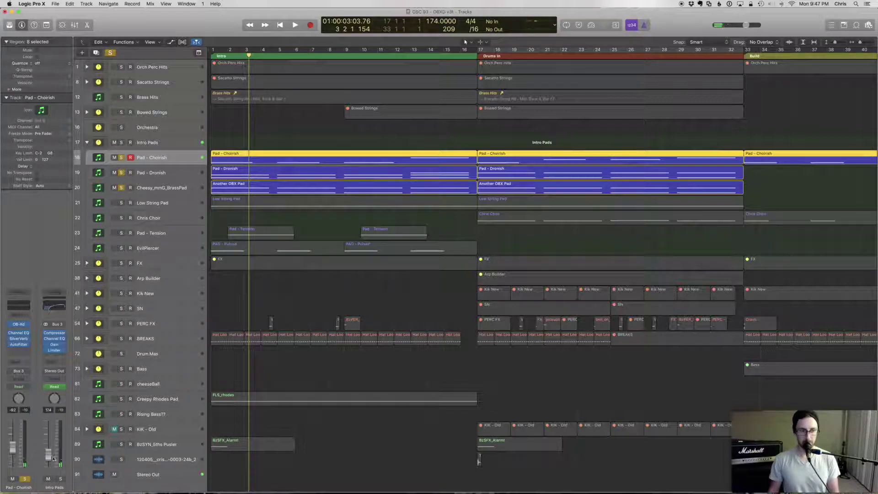
pyautogui.moveTo(48, 443); pyautogui.dragTo(48, 438)
# - Solo only the Low String Pad track and play it from the start
pyautogui.click(122, 203)
pyautogui.click(122, 188)
pyautogui.click(121, 172)
pyautogui.click(121, 157)
pyautogui.press('Return')
pyautogui.press('space')
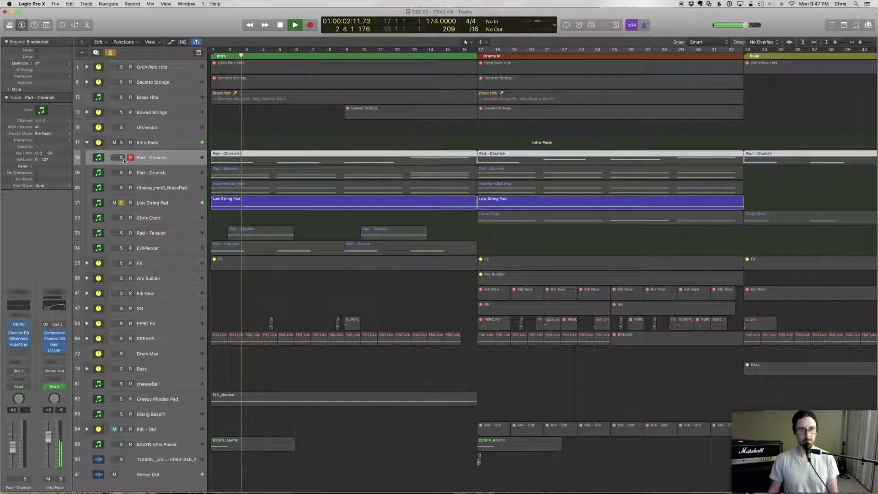
pyautogui.press('space')
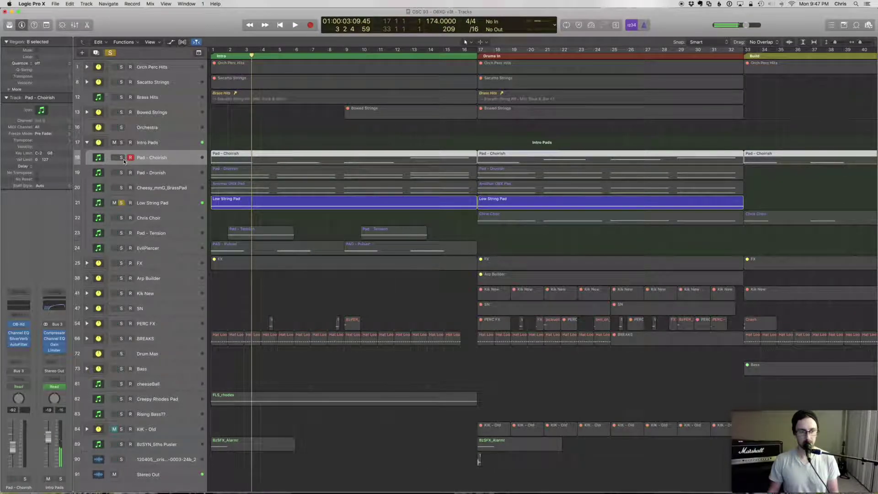
# - Solo the Choirish, Dronish and Cheesy_mmG_BrassPad tracks together with Low String Pad and play all four from the start
pyautogui.moveTo(124, 195); pyautogui.dragTo(120, 142)
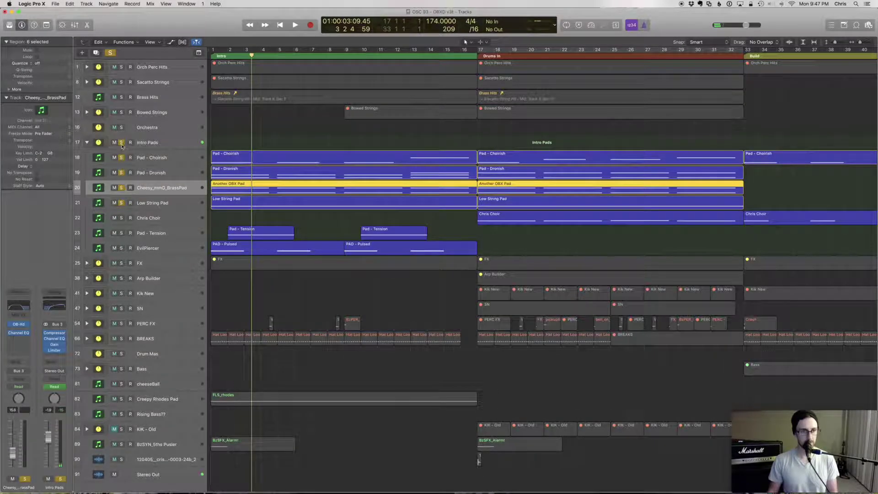
pyautogui.press('Return')
pyautogui.press('space')
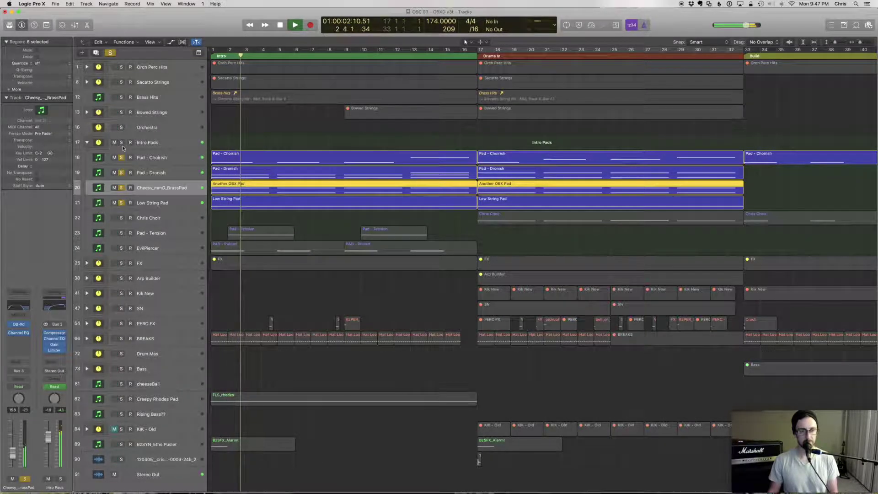
pyautogui.press('space')
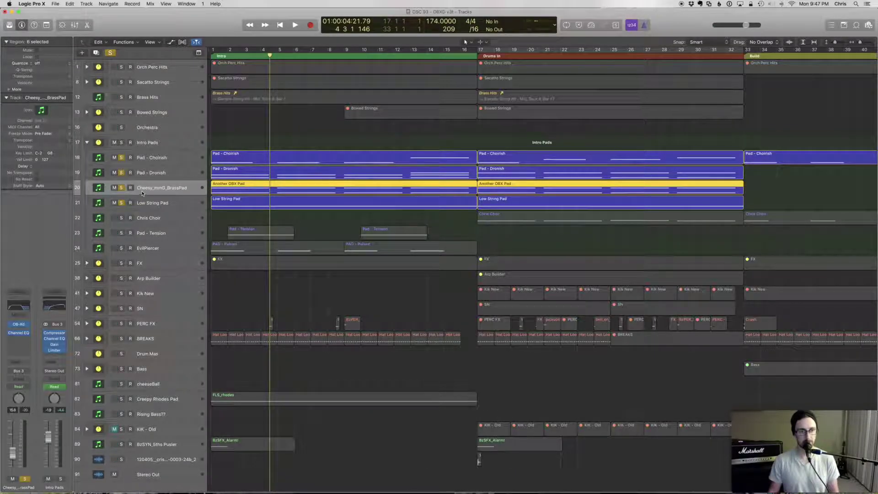
# - Add Pad - Tension to the four soloed pads and play them from the start
pyautogui.click(121, 233)
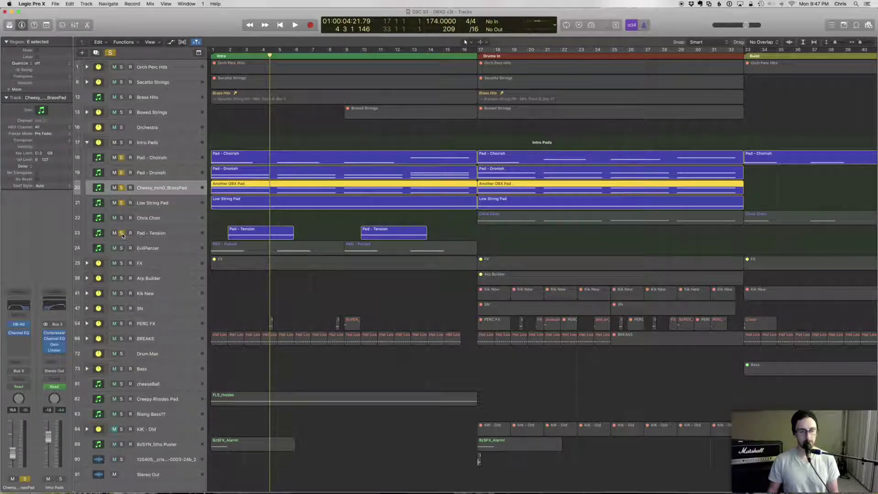
pyautogui.press('Return')
pyautogui.press('space')
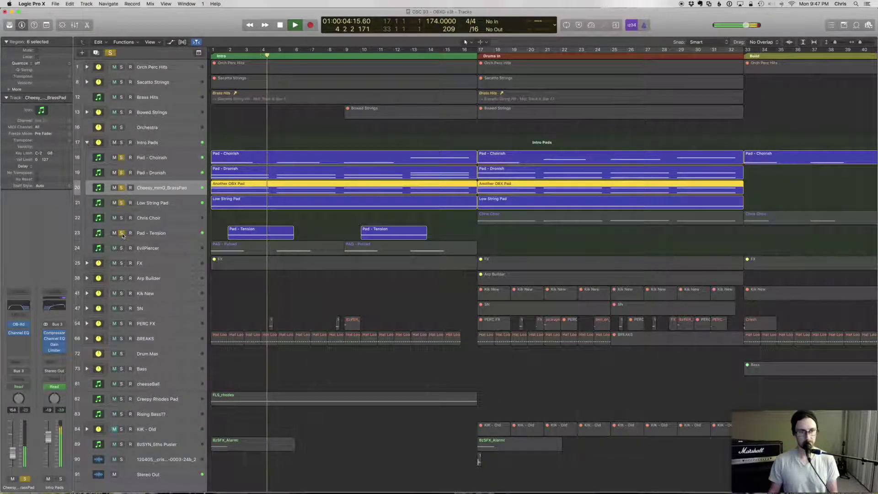
pyautogui.press('space')
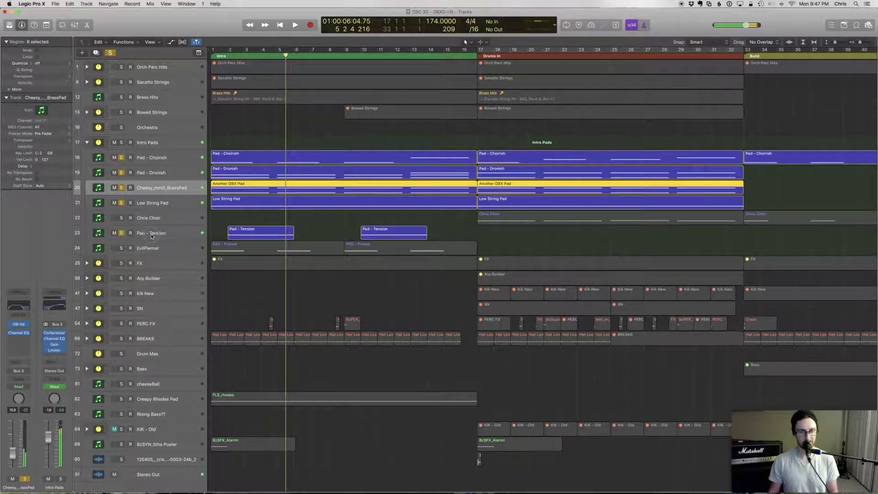
# - Leave only Pad - Tension soloed and play it from bar 2, where its first region begins
pyautogui.click(152, 234)
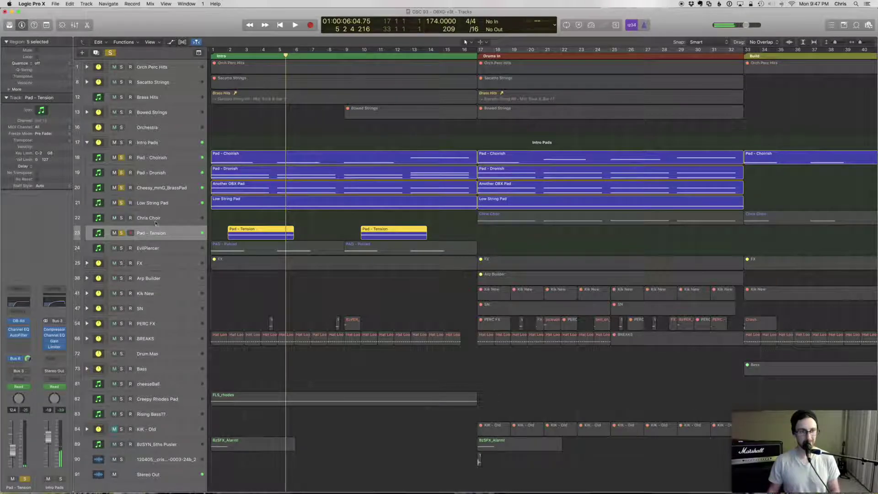
pyautogui.click(122, 203)
pyautogui.click(121, 188)
pyautogui.click(121, 173)
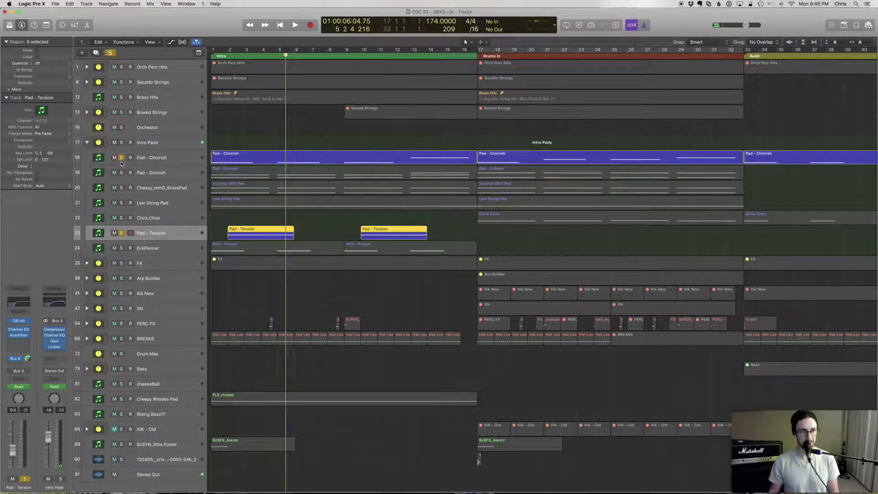
pyautogui.click(121, 157)
pyautogui.press(',')
pyautogui.press(',')
pyautogui.press(',')
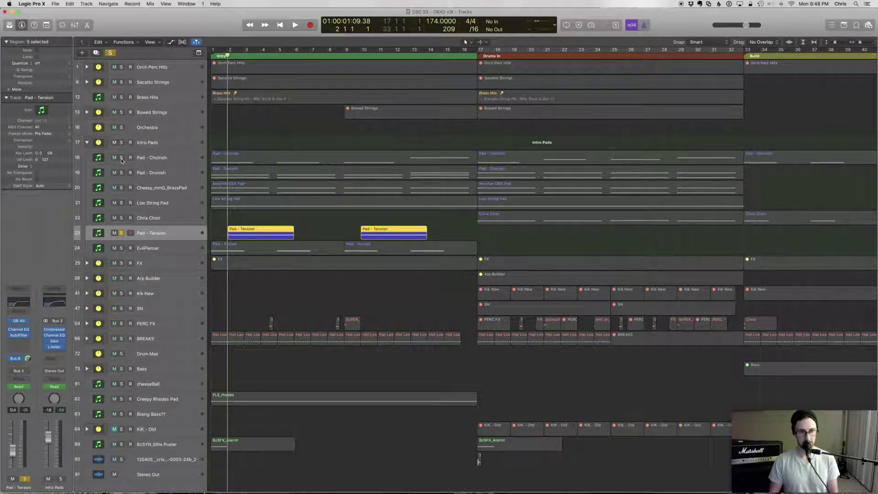
pyautogui.press('space')
# - Open the OB-Xd synth on Pad - Tension and move its window clear of the track list
pyautogui.click(18, 321)
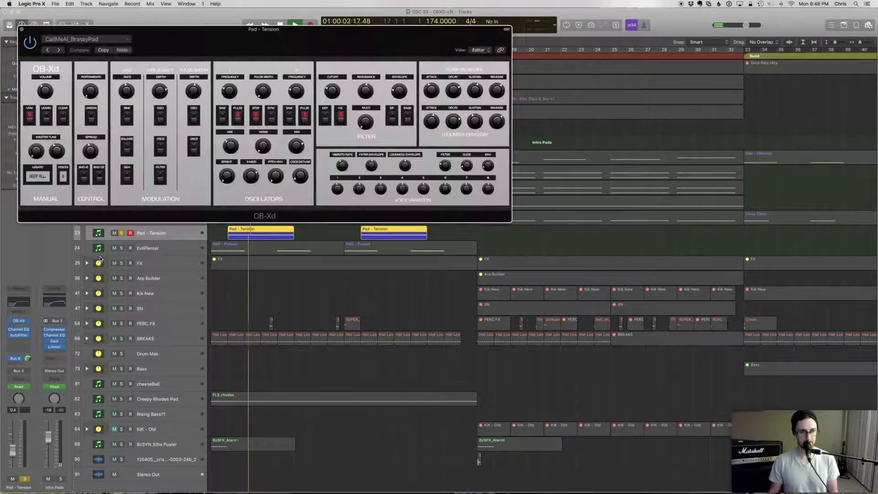
pyautogui.moveTo(261, 25); pyautogui.dragTo(619, 52)
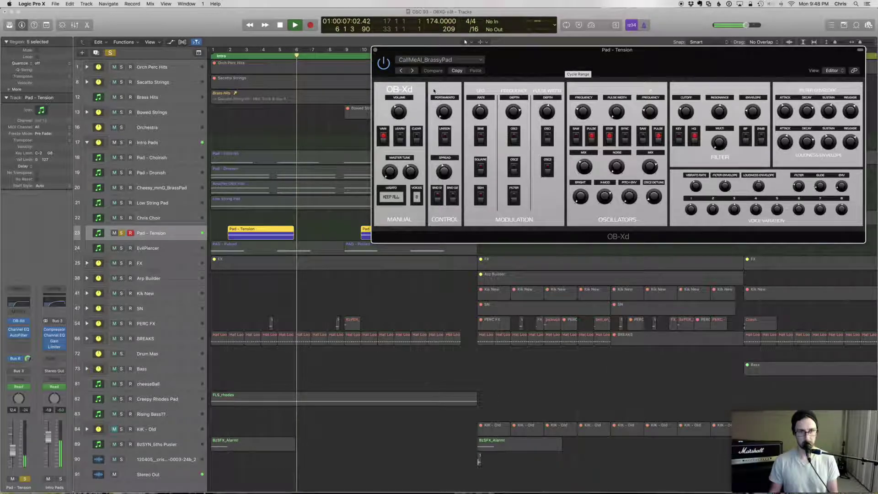
# - Stop playback, close the OB-Xd window of Pad - Tension and take the track off solo
pyautogui.press('space')
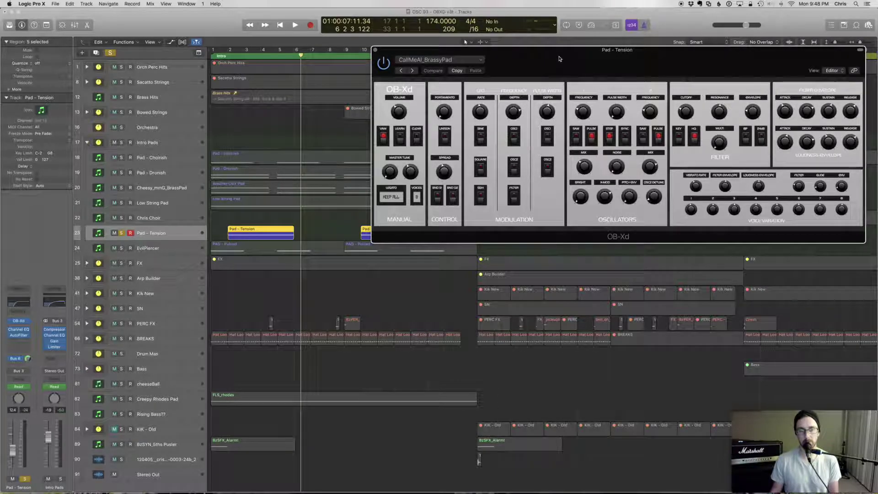
pyautogui.moveTo(559, 60); pyautogui.dragTo(542, 63)
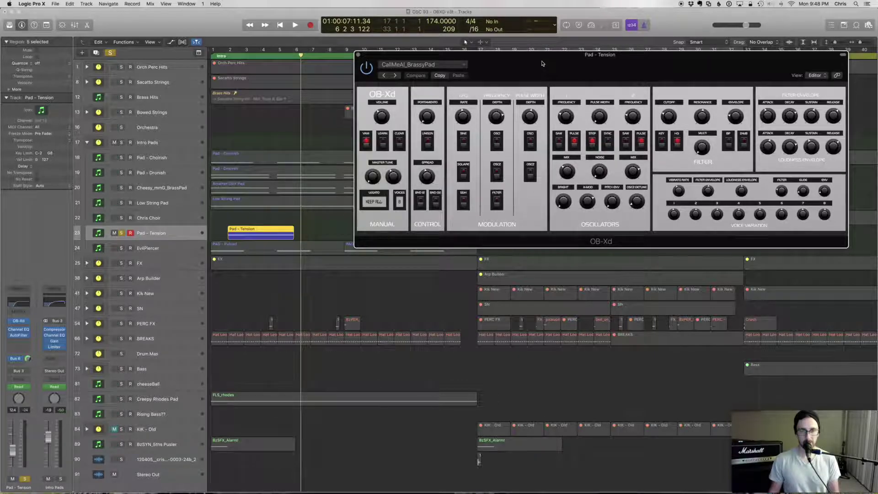
pyautogui.click(359, 56)
pyautogui.click(122, 233)
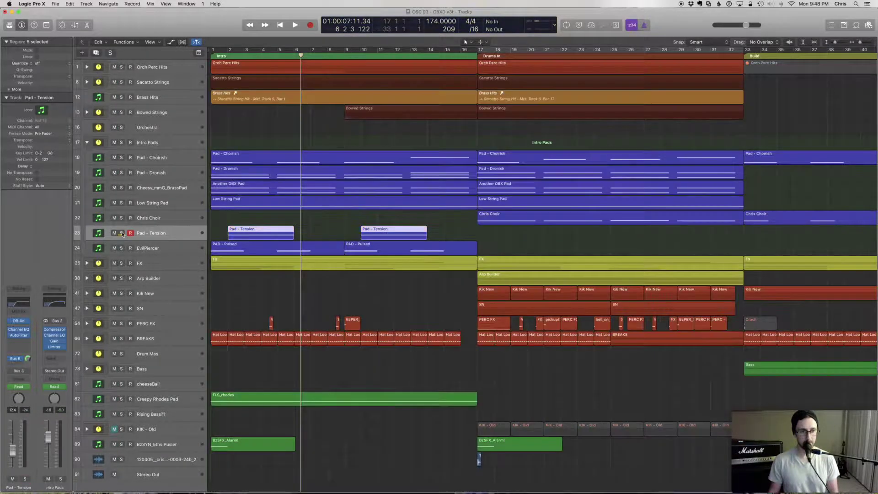
# - Solo the EvilPiercer track, play it briefly from the start and take it off solo
pyautogui.click(155, 251)
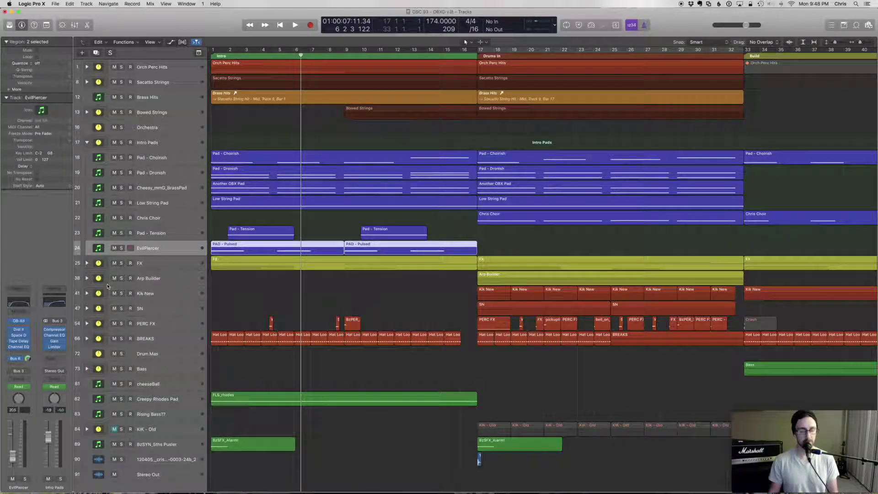
pyautogui.press('Return')
pyautogui.click(121, 248)
pyautogui.press('space')
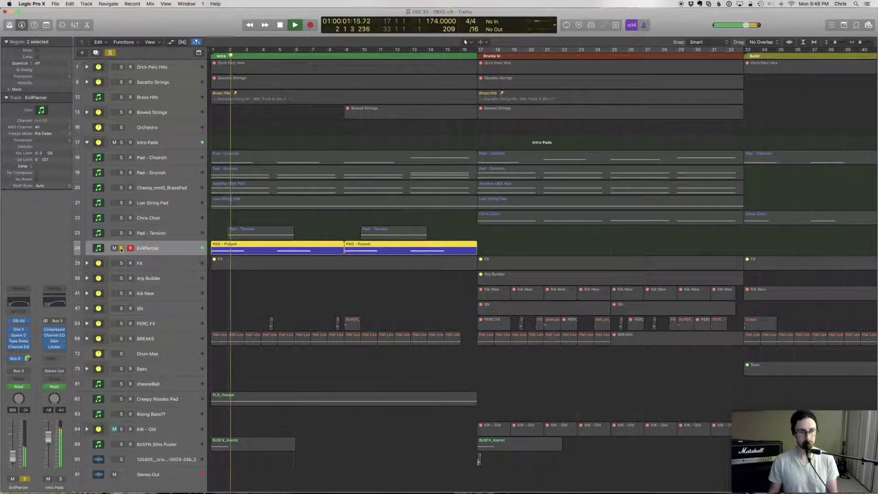
pyautogui.press('space')
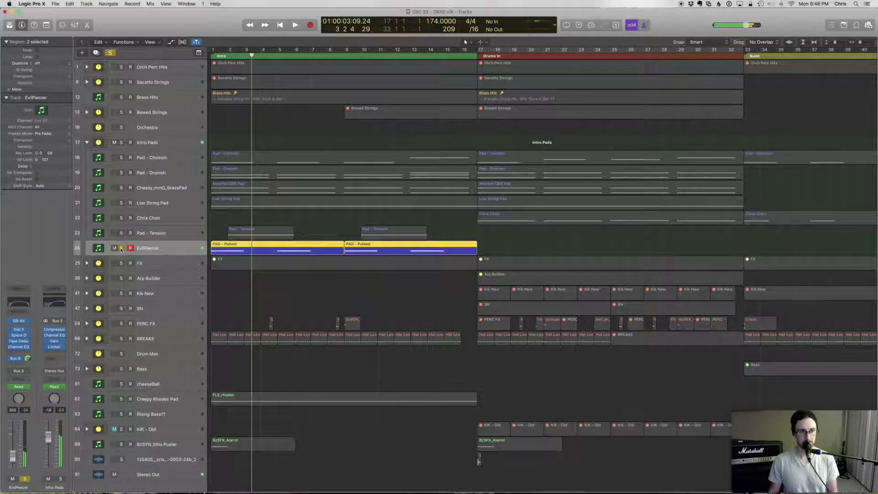
pyautogui.click(121, 248)
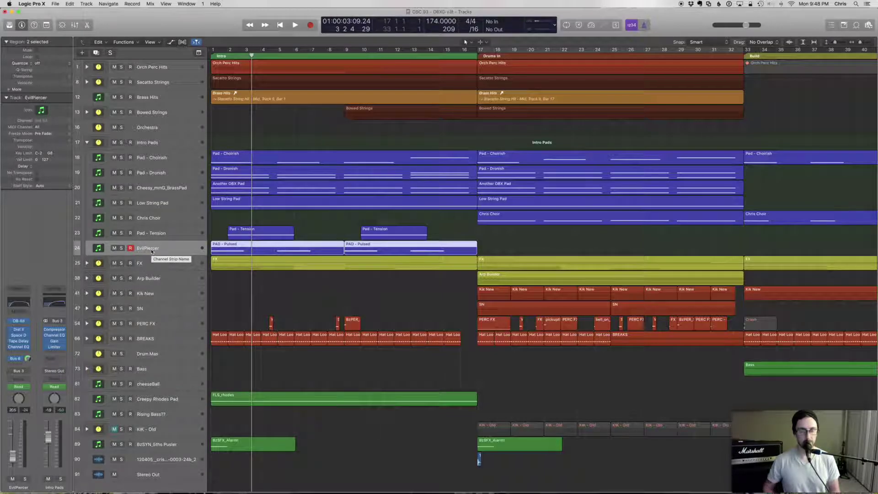
# - Mute EvilPiercer, select the Intro Pads stack and play the full mix briefly from the start
pyautogui.click(114, 248)
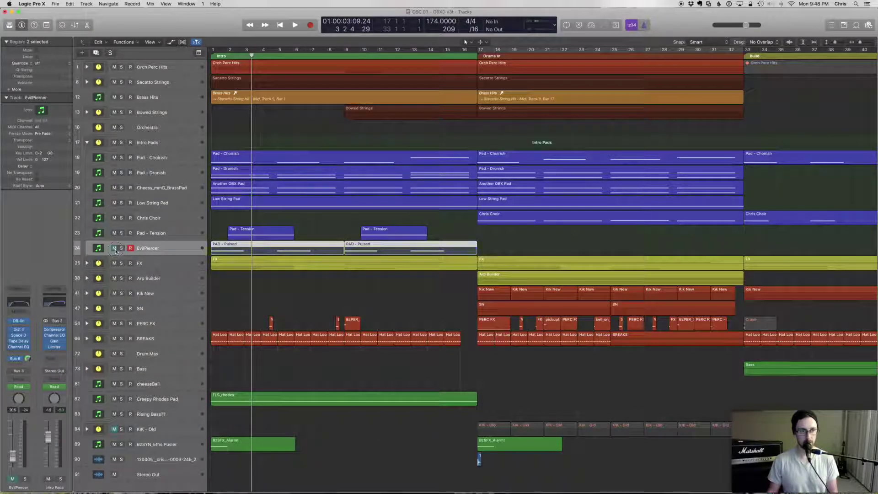
pyautogui.press('Return')
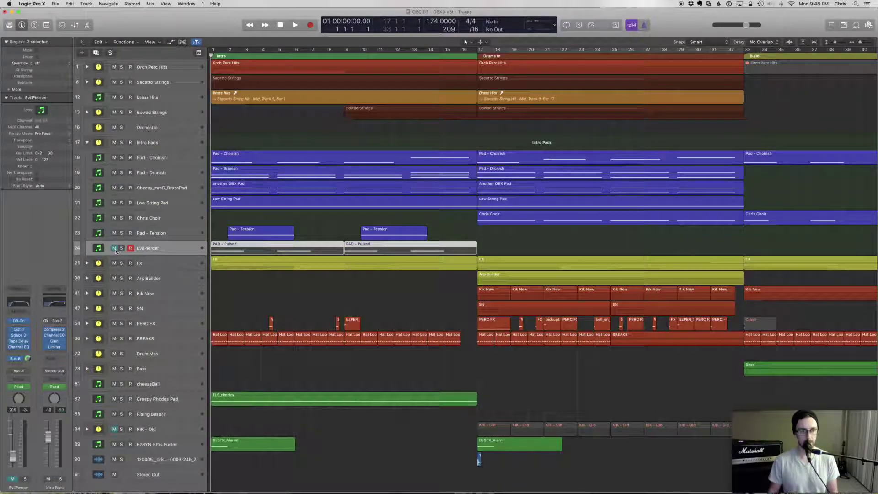
pyautogui.click(147, 143)
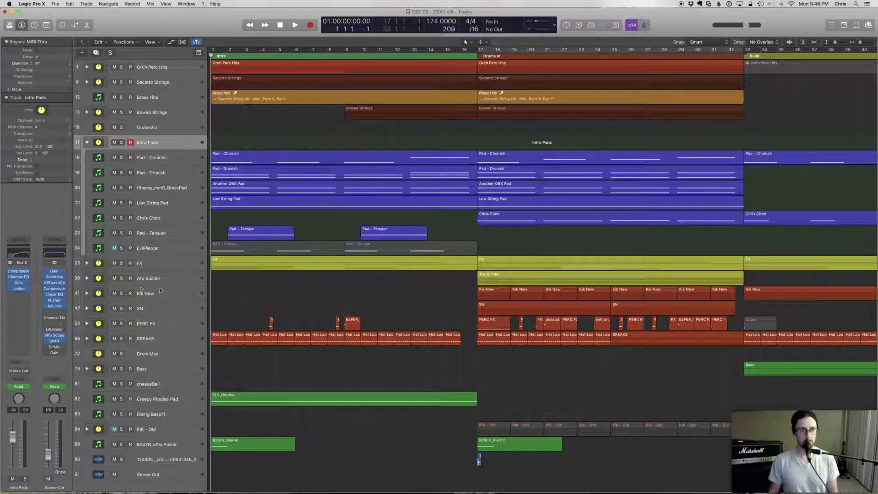
pyautogui.press('space')
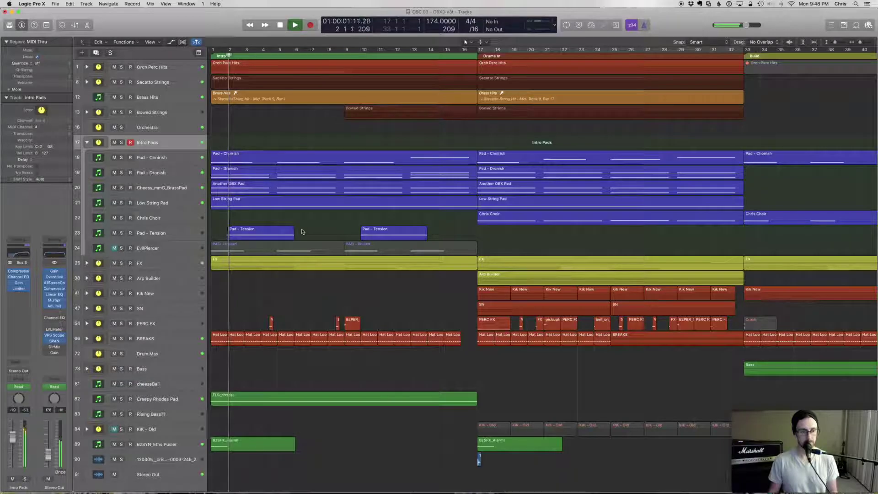
pyautogui.press('space')
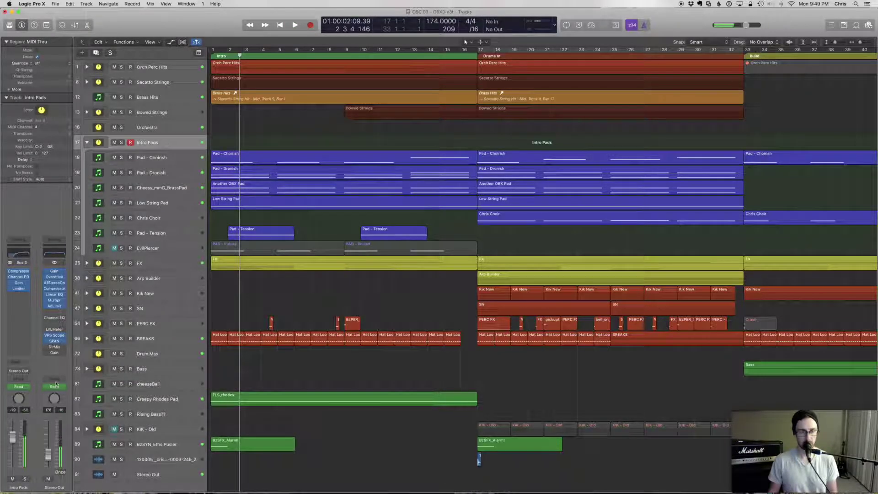
# - Set the Stereo Out level to 0 dB and the Intro Pads stack level to -17.4 dB
pyautogui.write('0')
pyautogui.press('Return')
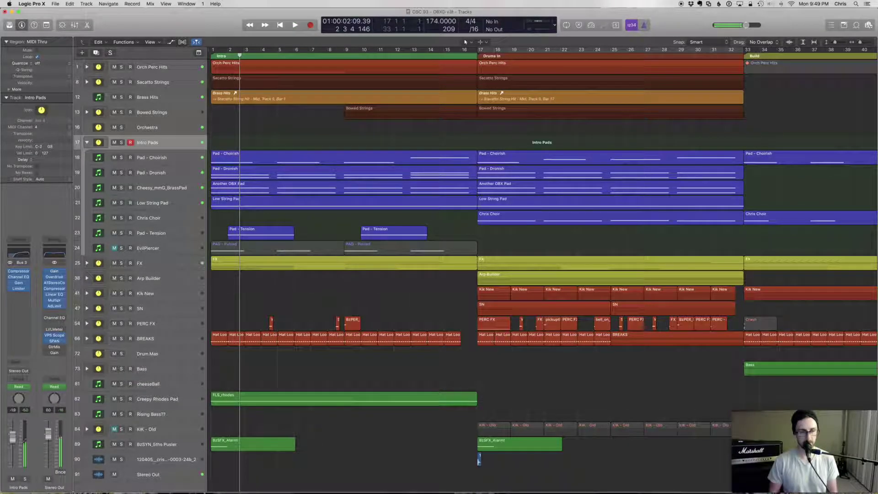
pyautogui.click(194, 156)
pyautogui.click(183, 143)
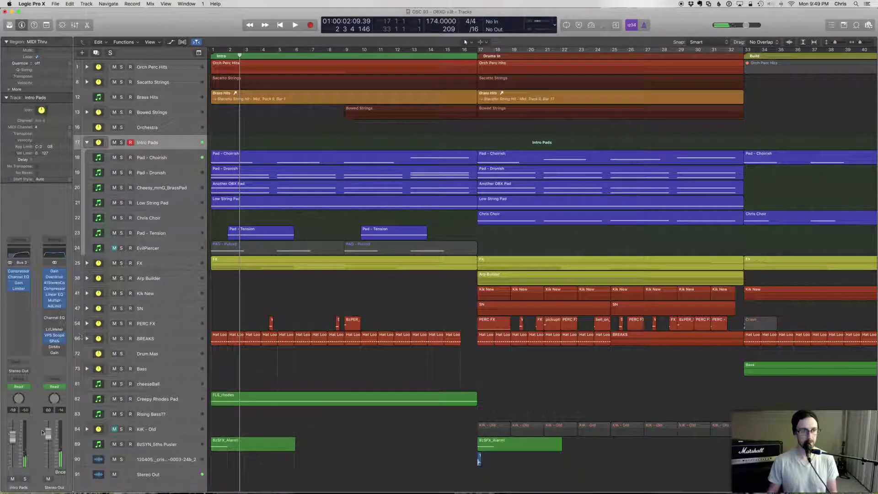
pyautogui.doubleClick(13, 410)
pyautogui.write('-17')
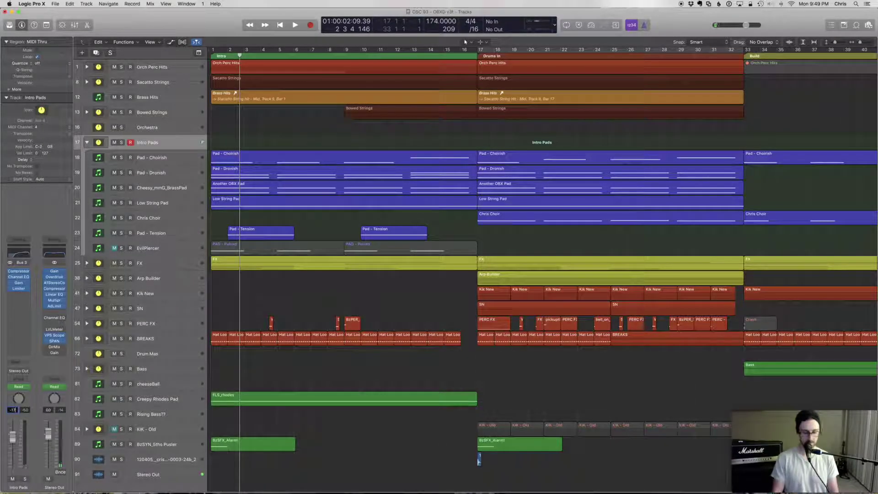
pyautogui.press('Return')
# - Play the first bars of the full mix with EvilPiercer still muted
pyautogui.press('Return')
pyautogui.press('space')
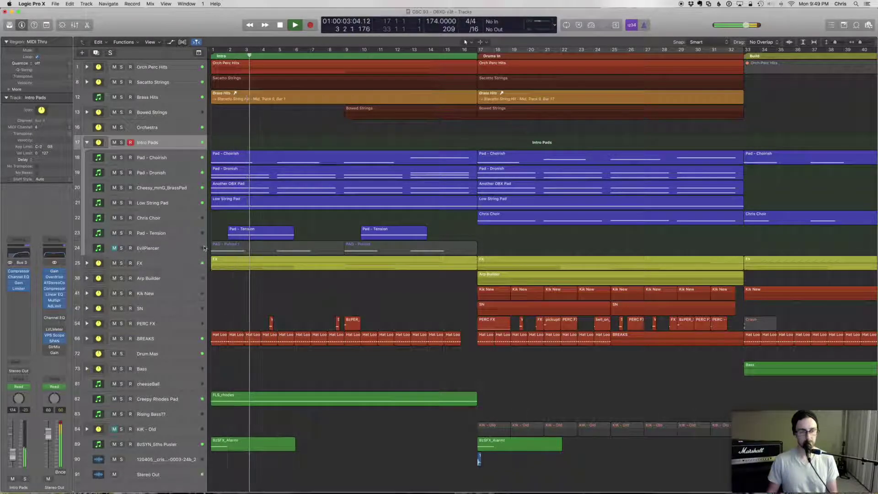
pyautogui.press('space')
# - Unmute EvilPiercer and play the mix from the start, soloing that track briefly during playback
pyautogui.press('Return')
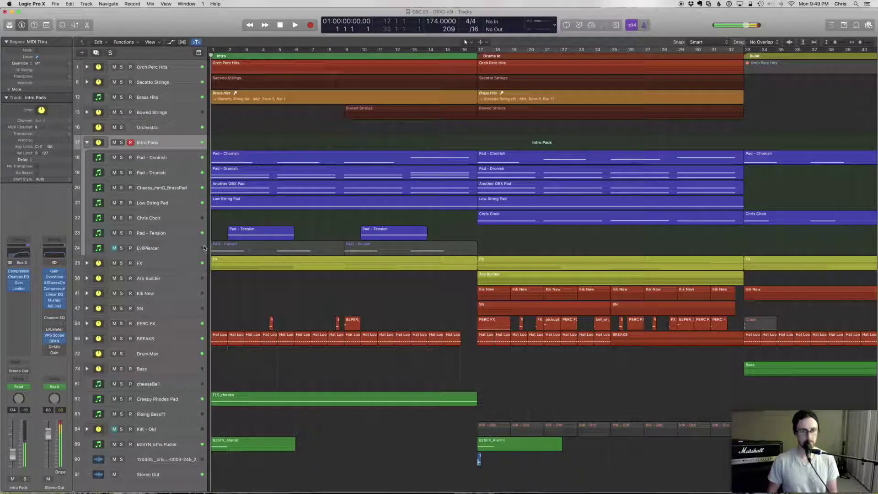
pyautogui.hscroll(1, 204, 248)
pyautogui.click(115, 248)
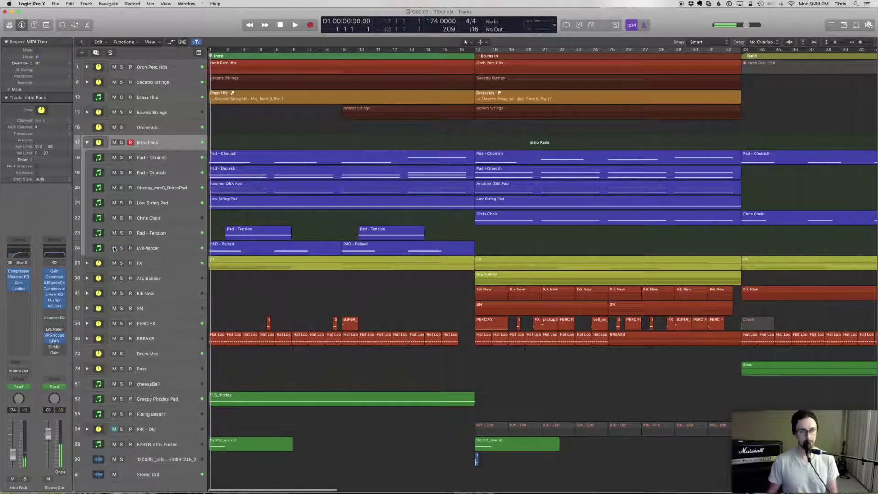
pyautogui.press('space')
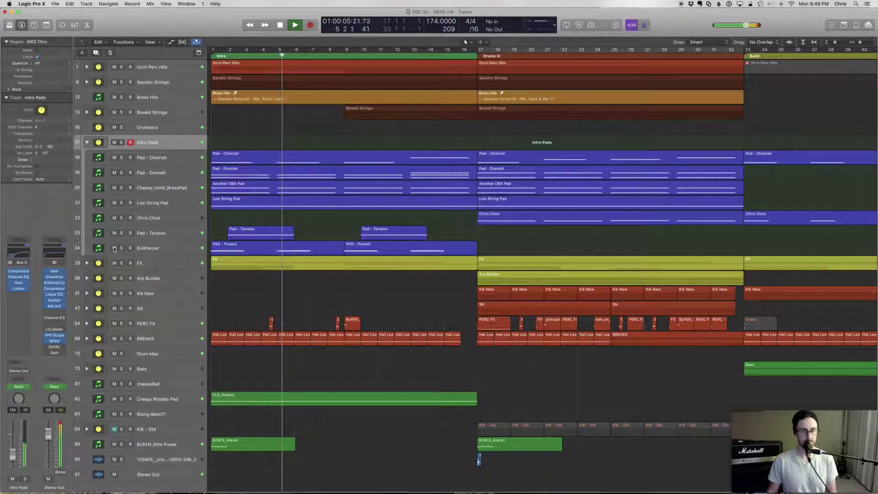
pyautogui.click(121, 248)
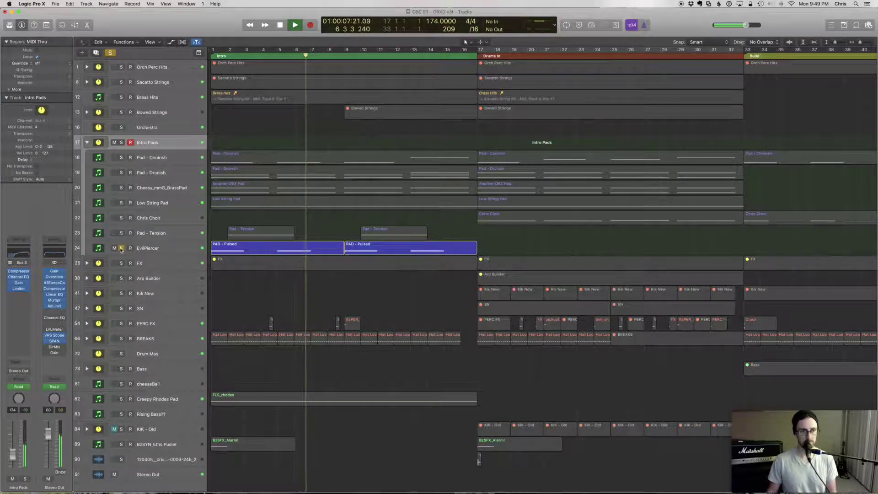
pyautogui.click(121, 247)
pyautogui.press('space')
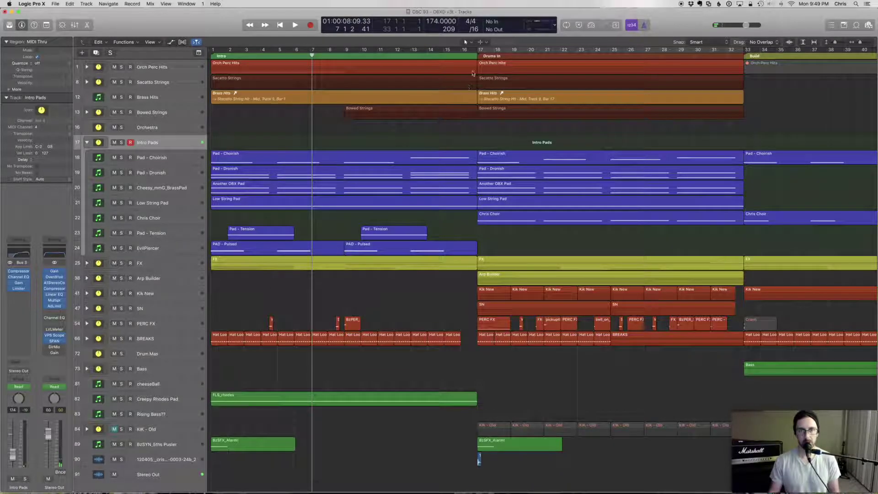
# - Cycle the Drums In section from bar 17 and play the Chris Choir track soloed there
pyautogui.click(480, 54)
pyautogui.click(484, 53)
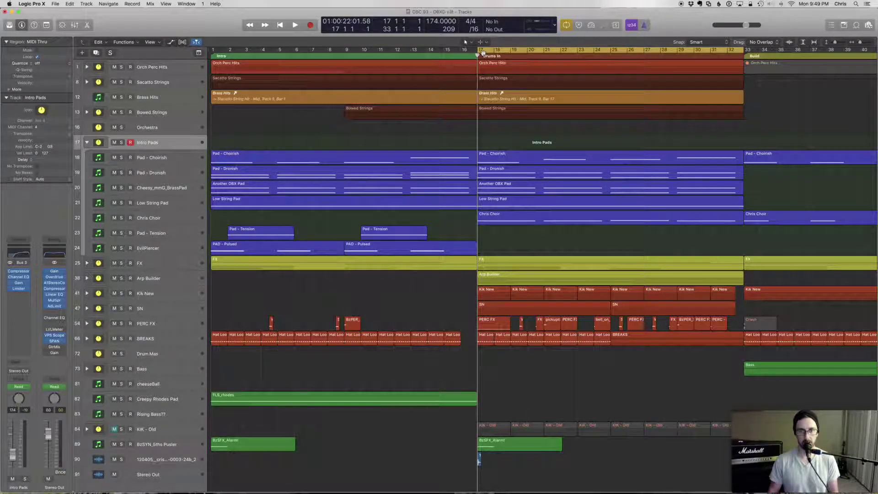
pyautogui.click(121, 218)
pyautogui.press('space')
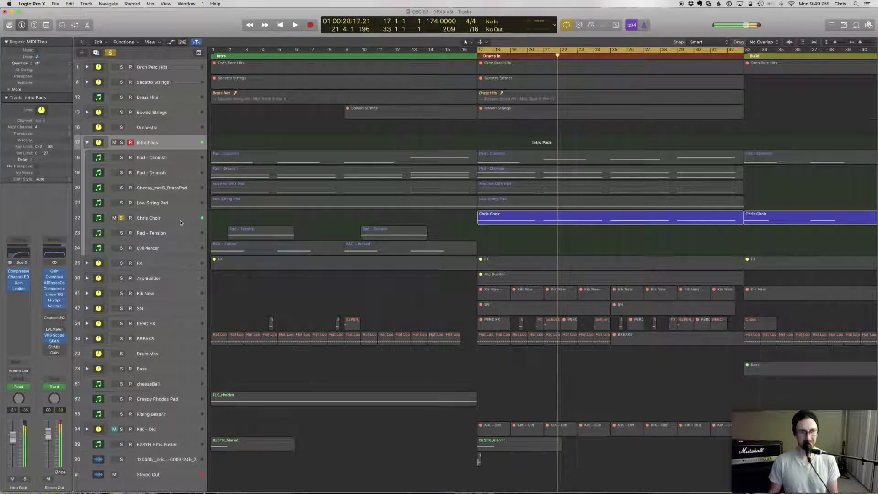
pyautogui.press('space')
# - Examine the Chris_ghostChoir patch in Chris Choir's OB-Xd synth, close its window and take the track off solo
pyautogui.click(120, 219)
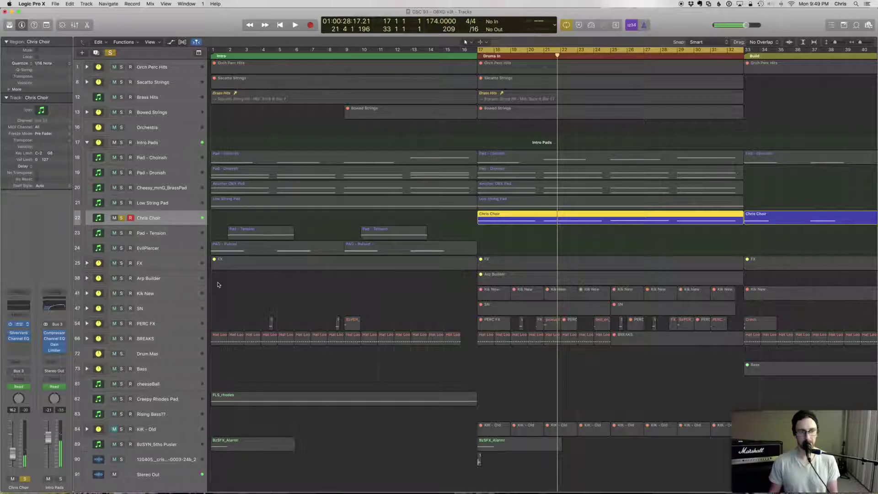
pyautogui.press('v')
pyautogui.moveTo(188, 35); pyautogui.dragTo(320, 47)
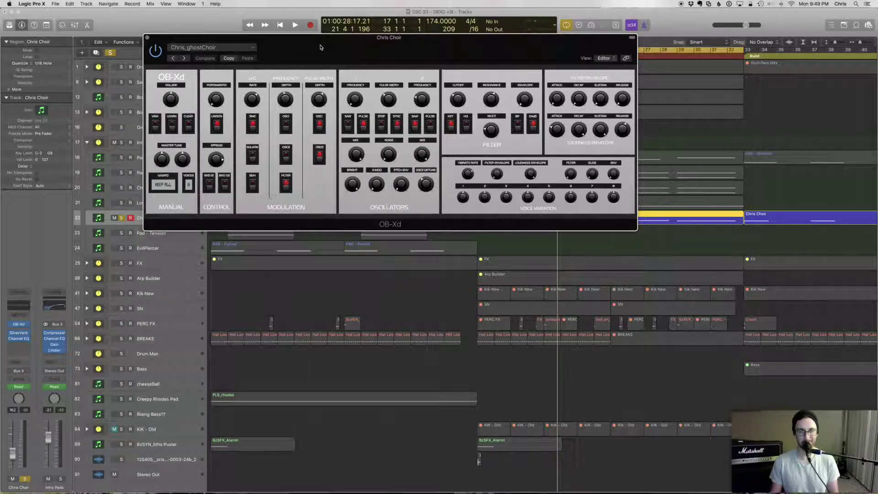
pyautogui.moveTo(322, 44); pyautogui.dragTo(350, 50)
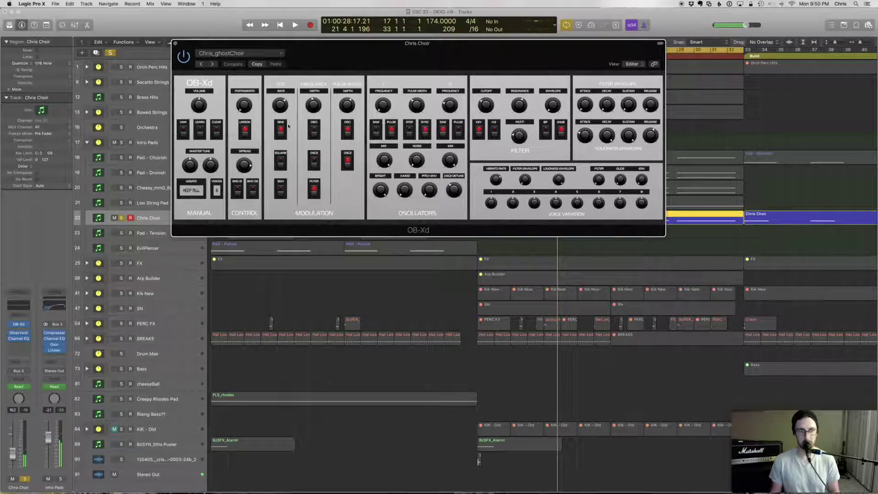
pyautogui.click(175, 44)
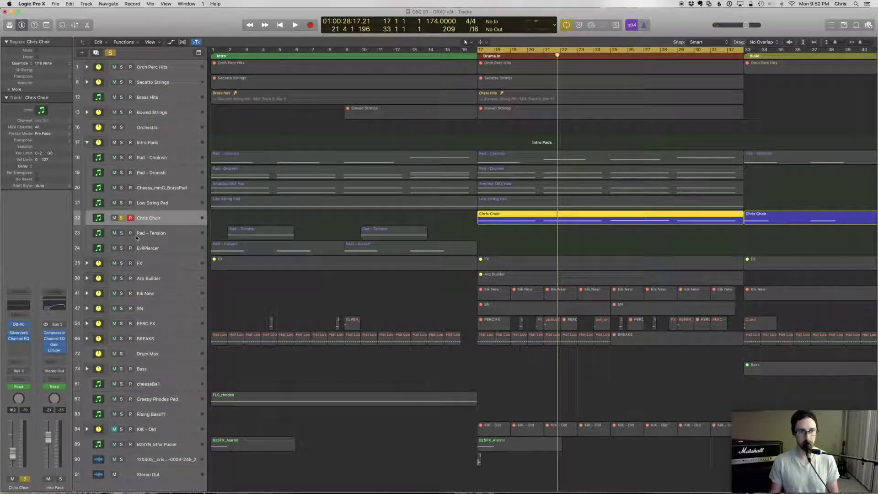
pyautogui.click(122, 219)
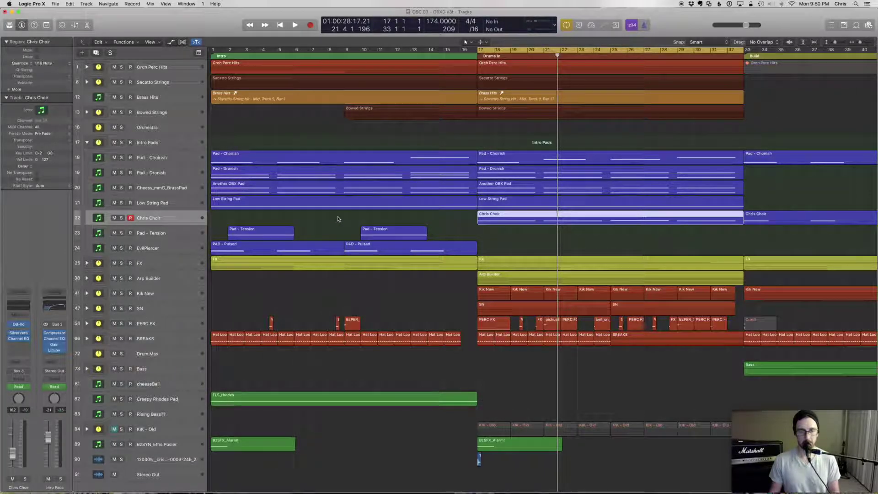
# - Set the level of the Intro Pads stack back to -17.4 dB
pyautogui.click(139, 144)
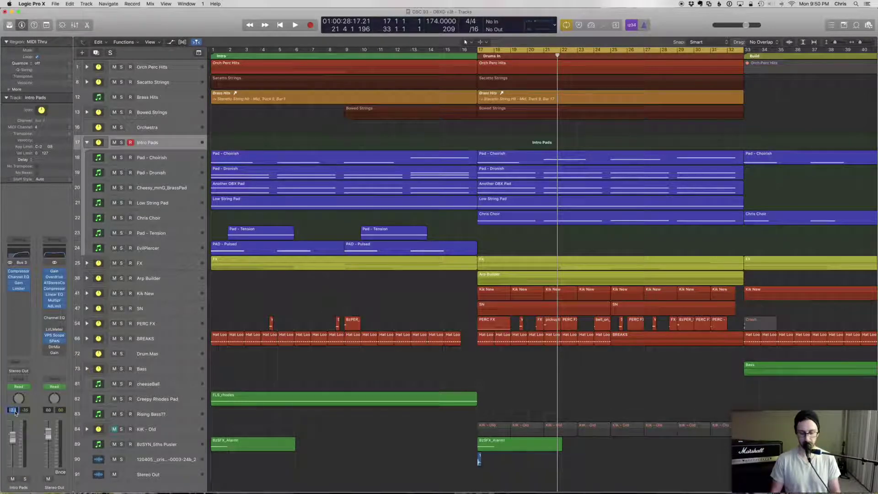
pyautogui.write('7')
pyautogui.press('Return')
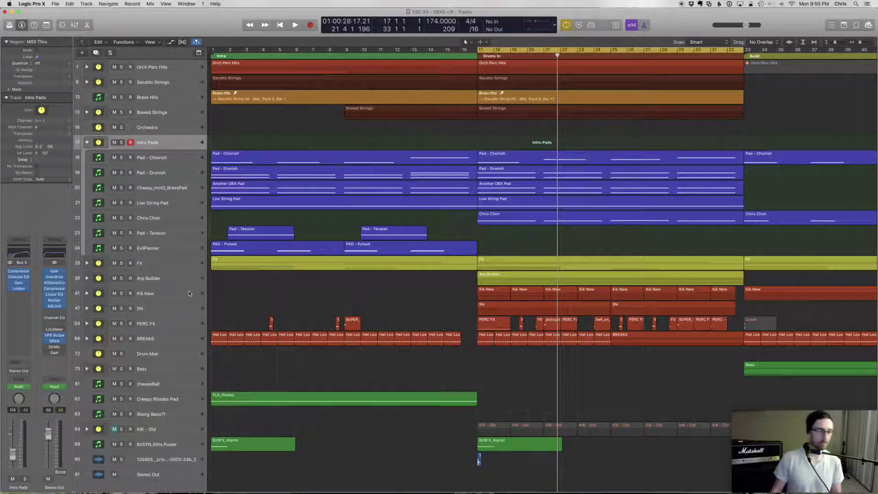
# - Expand the FX track stack and collapse the Intro Pads stack
pyautogui.click(87, 263)
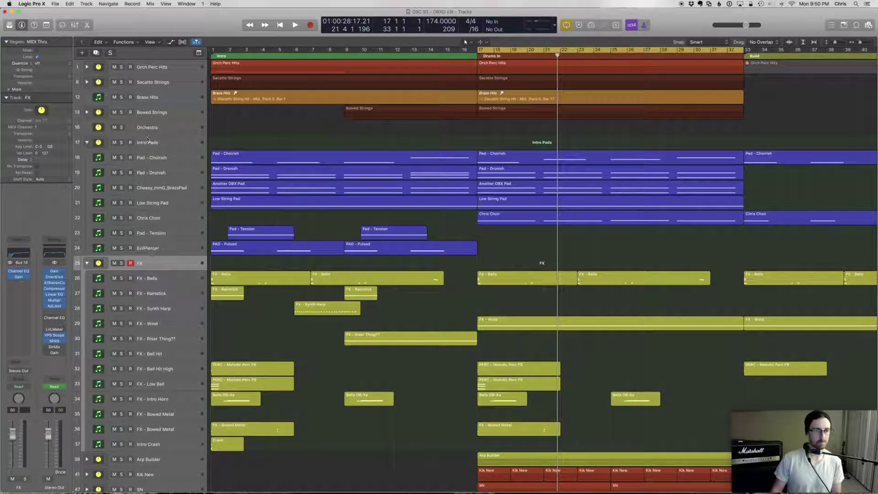
pyautogui.click(87, 142)
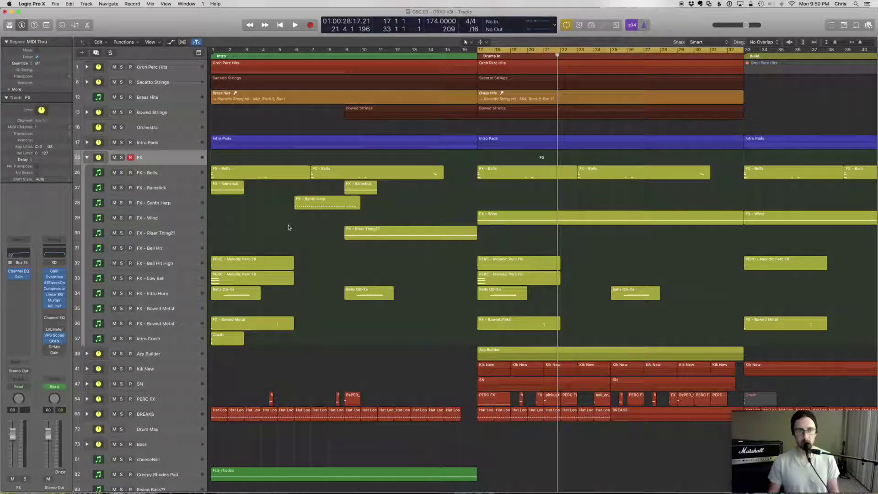
# - Turn cycling off, solo the FX stack and play it from the start of the song
pyautogui.press('Return')
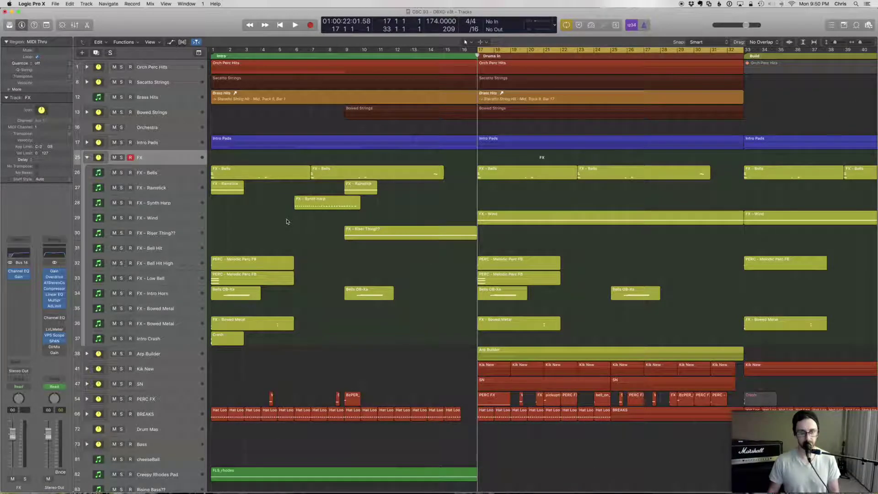
pyautogui.press('c')
pyautogui.press('Return')
pyautogui.press('s')
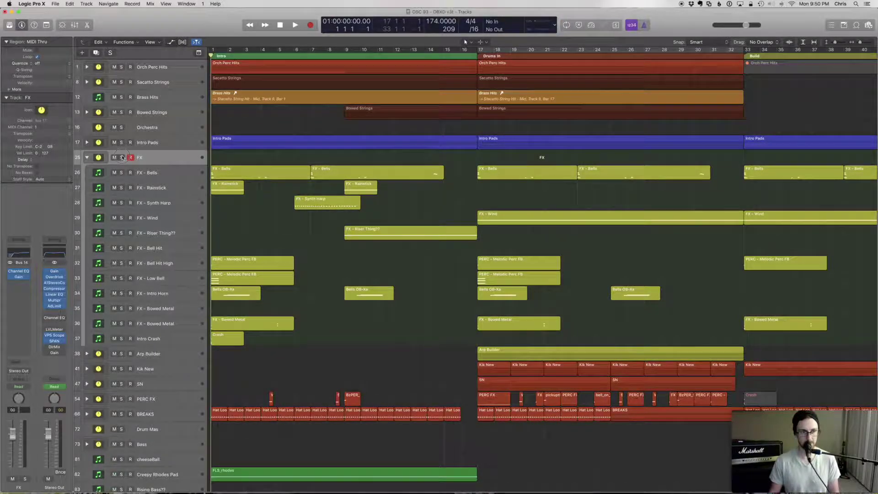
pyautogui.press('space')
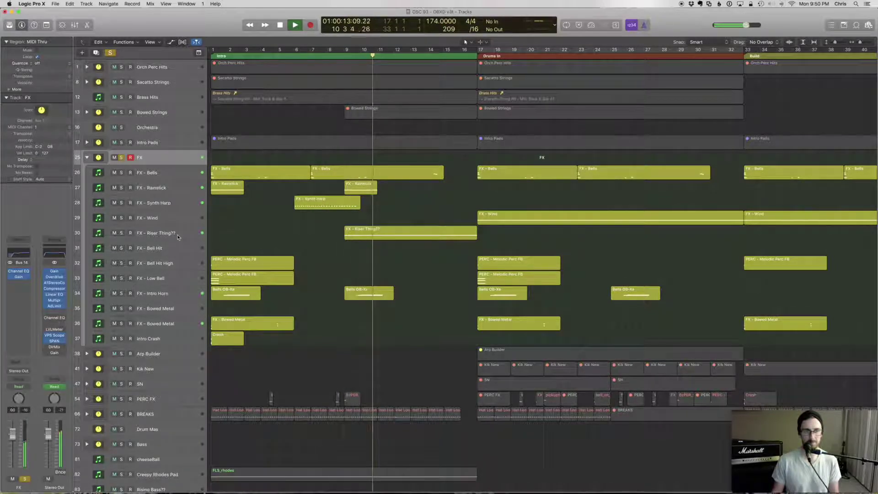
# - Stop playback and solo the FX - Synth Harp track in place of the whole FX stack
pyautogui.press('space')
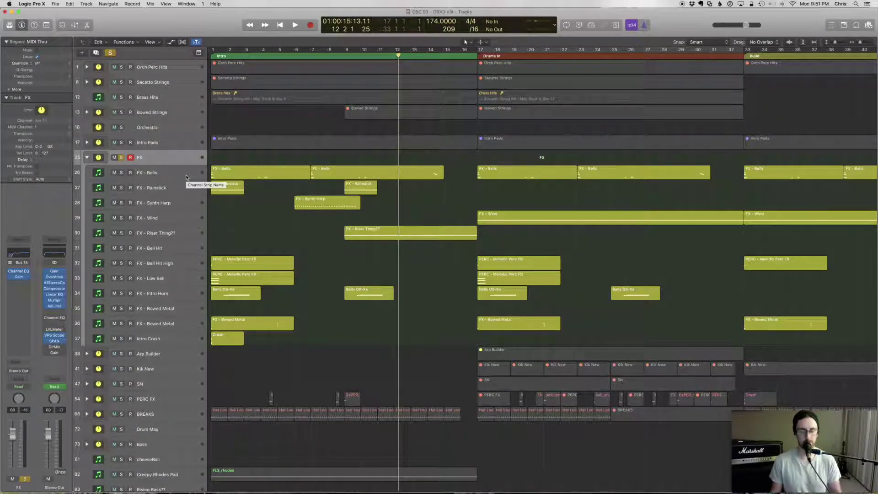
pyautogui.click(169, 280)
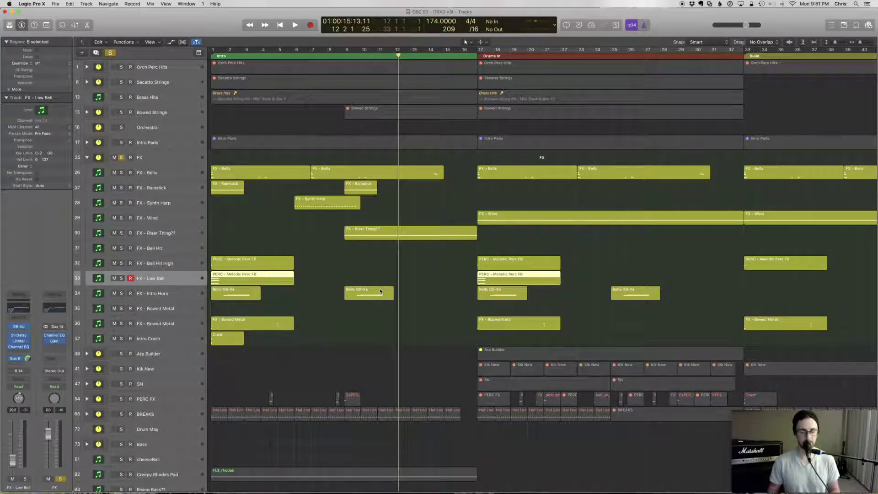
pyautogui.scroll(-1, 257, 228)
pyautogui.click(173, 203)
pyautogui.click(122, 200)
pyautogui.click(122, 154)
# - Rewind to about bar 6 and play the soloed FX - Synth Harp region
pyautogui.press(',')
pyautogui.press(',')
pyautogui.press(',')
pyautogui.press(',')
pyautogui.press(',')
pyautogui.press(',')
pyautogui.press('space')
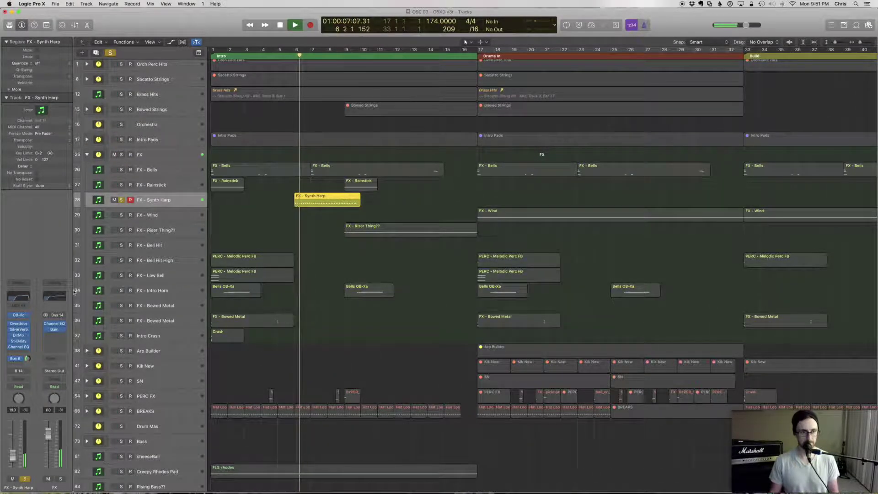
# - Examine the BoxyWoodyNylon patch in the FX - Synth Harp track's OB-Xd synth and stop playback
pyautogui.click(18, 315)
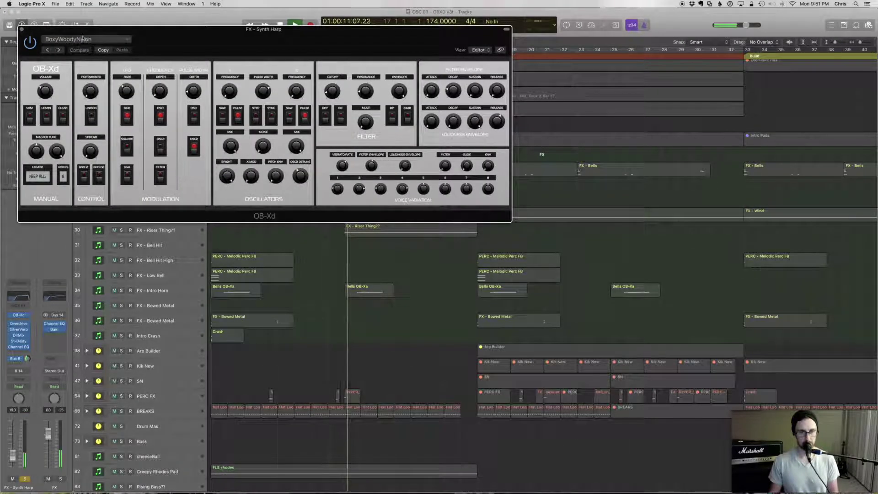
pyautogui.moveTo(35, 37); pyautogui.dragTo(195, 81)
pyautogui.press('space')
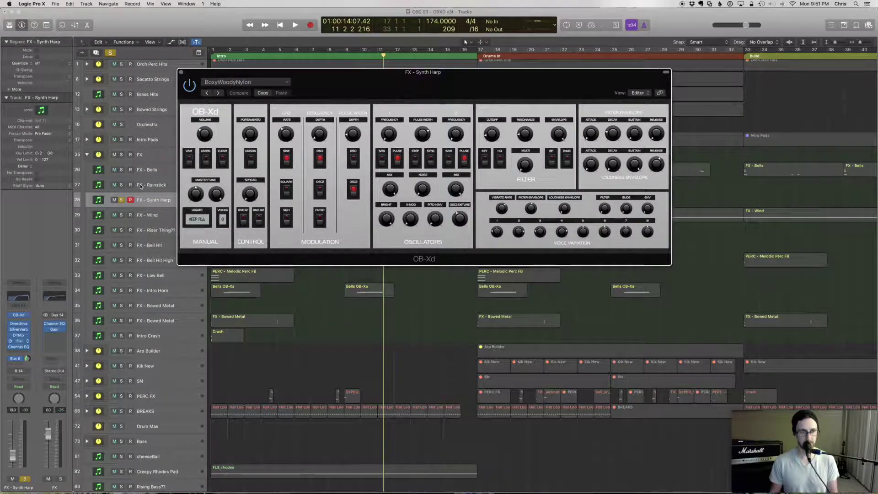
# - Check the FX - Synth Harp track's Stereo Delay settings, then close its plug-in windows and take the track off solo
pyautogui.click(19, 342)
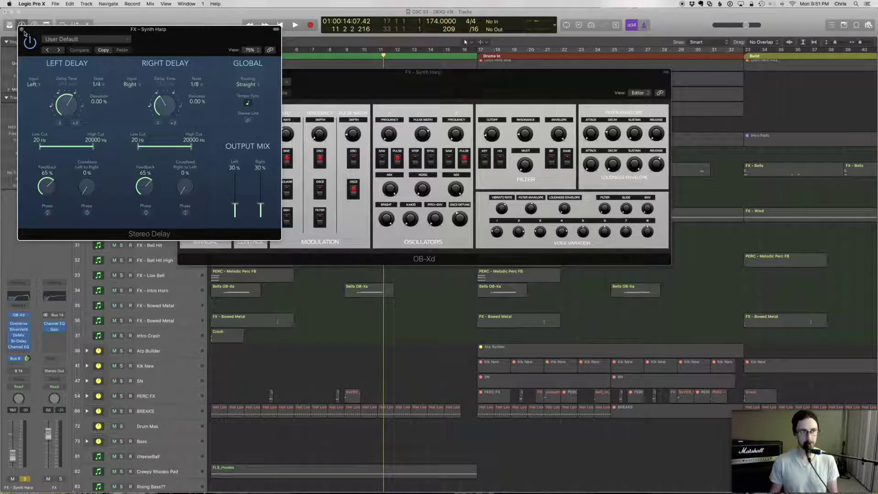
pyautogui.click(24, 32)
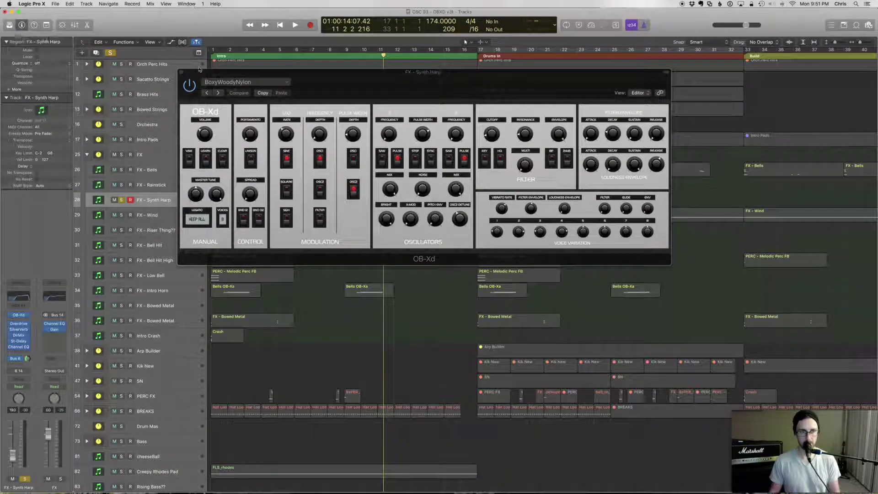
pyautogui.click(182, 72)
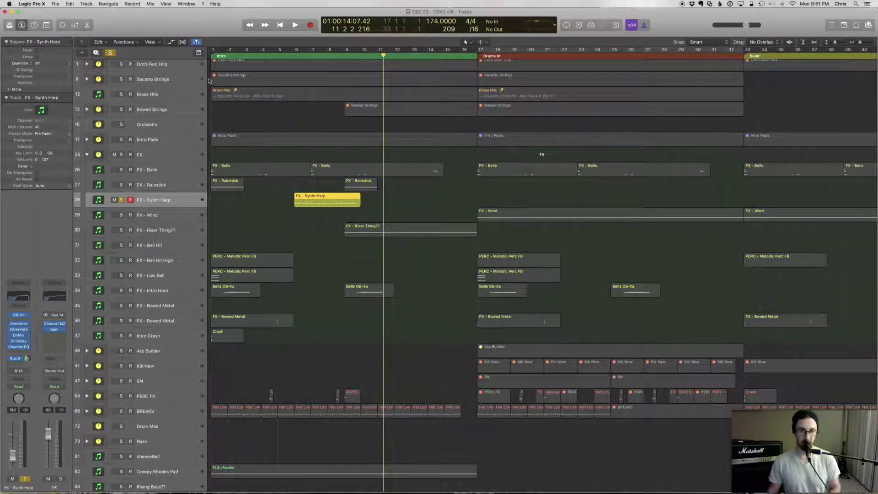
pyautogui.click(122, 200)
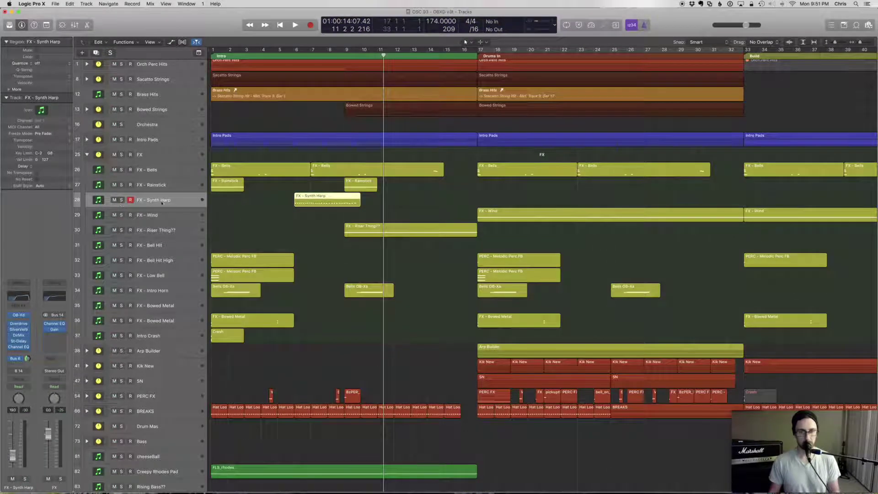
# - Solo the FX - Riser Thing?? track and play it from bar 9
pyautogui.click(368, 234)
pyautogui.press('s')
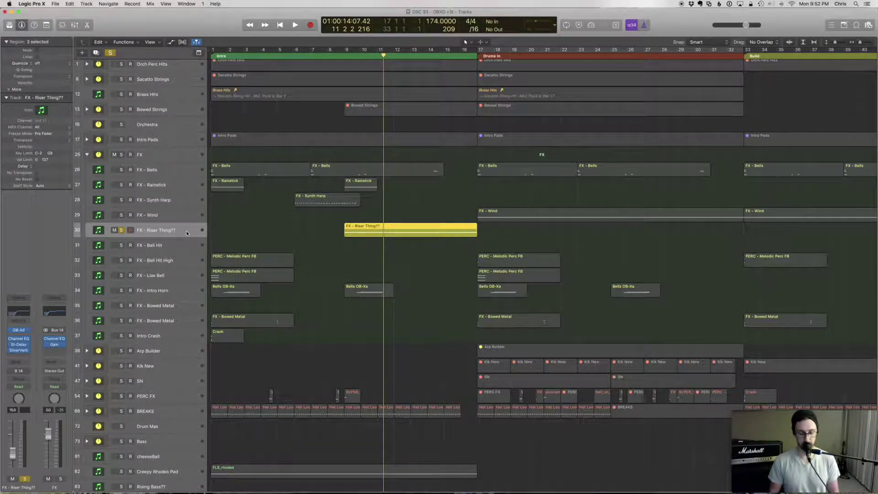
pyautogui.press(',')
pyautogui.press(',')
pyautogui.press(',')
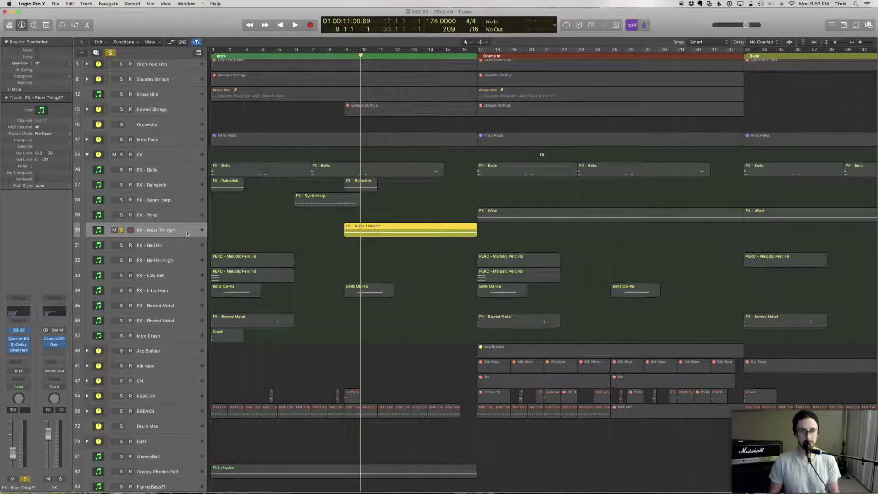
pyautogui.press('space')
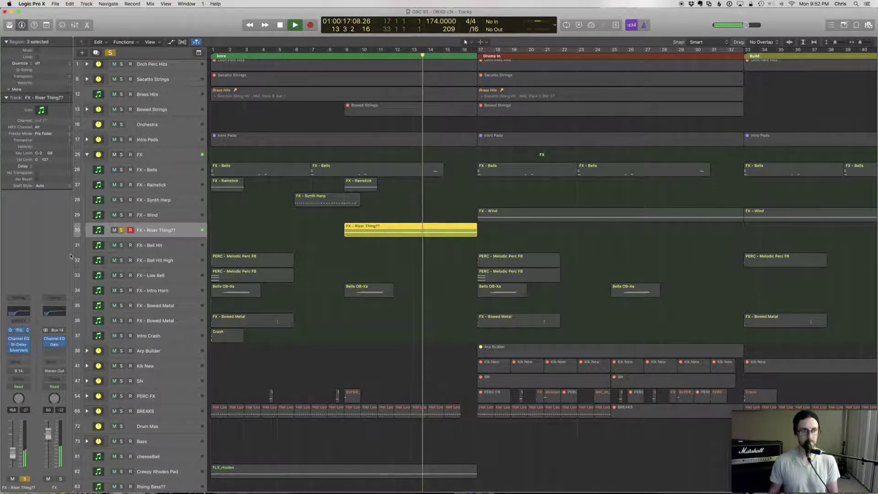
# - Examine the Riser_n_Defeat patch in the riser track's OB-Xd synth, stopping playback and closing the synth window when done
pyautogui.click(98, 230)
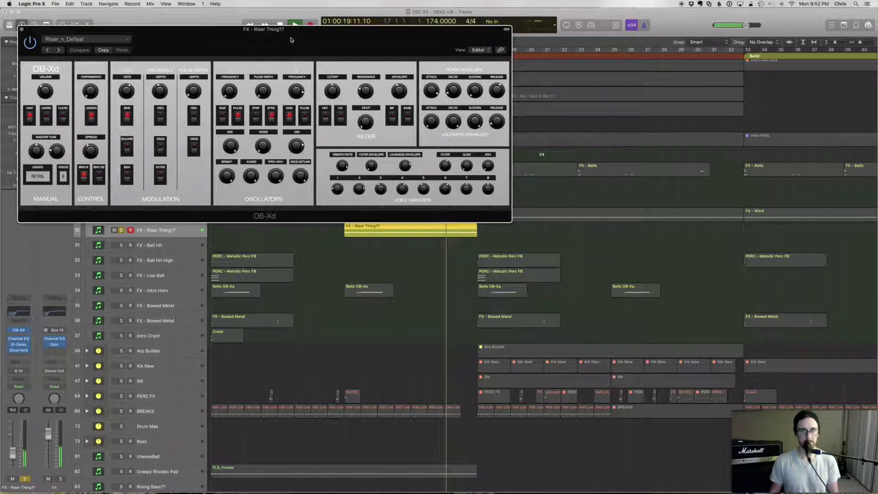
pyautogui.moveTo(290, 41); pyautogui.dragTo(488, 60)
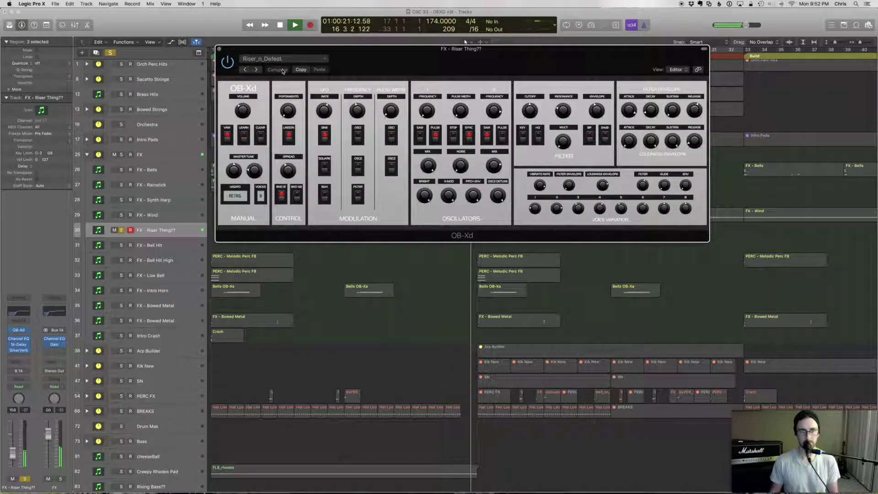
pyautogui.press('space')
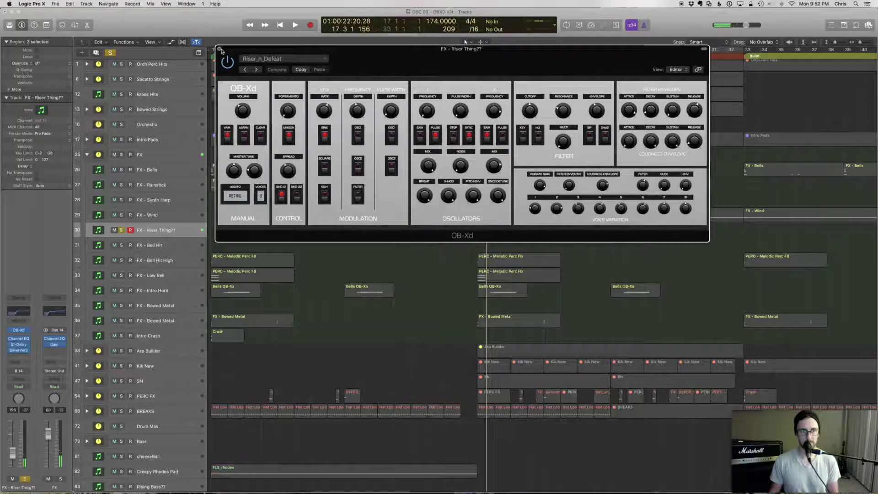
pyautogui.click(220, 49)
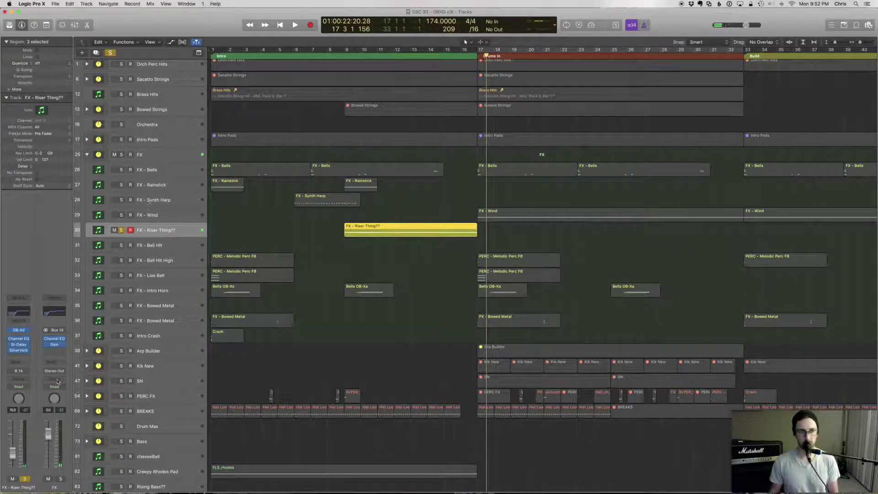
pyautogui.click(19, 330)
pyautogui.moveTo(367, 58); pyautogui.dragTo(348, 88)
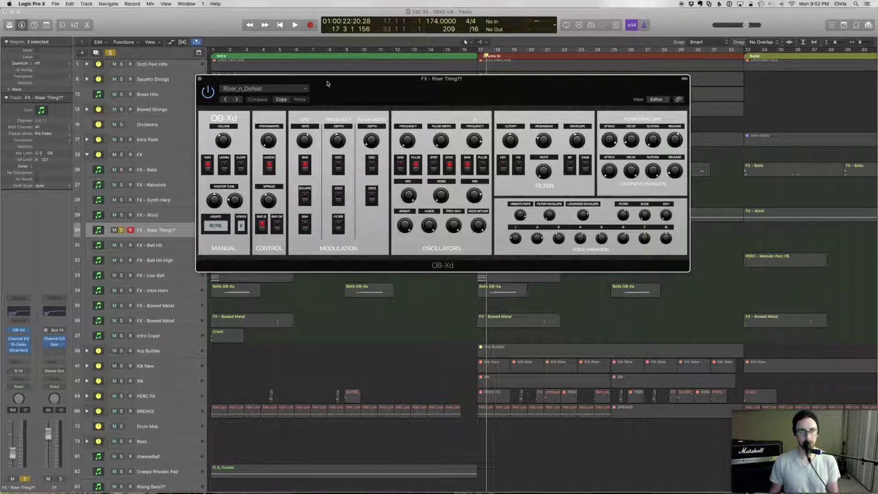
pyautogui.moveTo(327, 84); pyautogui.dragTo(315, 95)
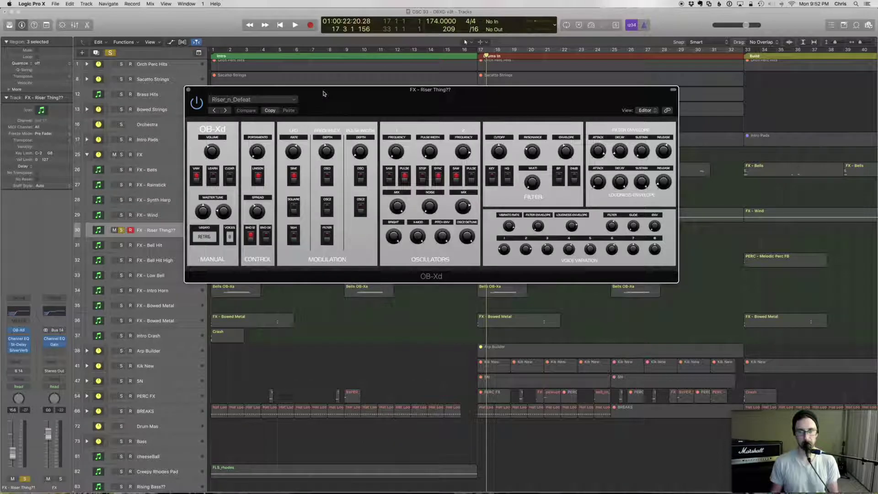
pyautogui.click(189, 90)
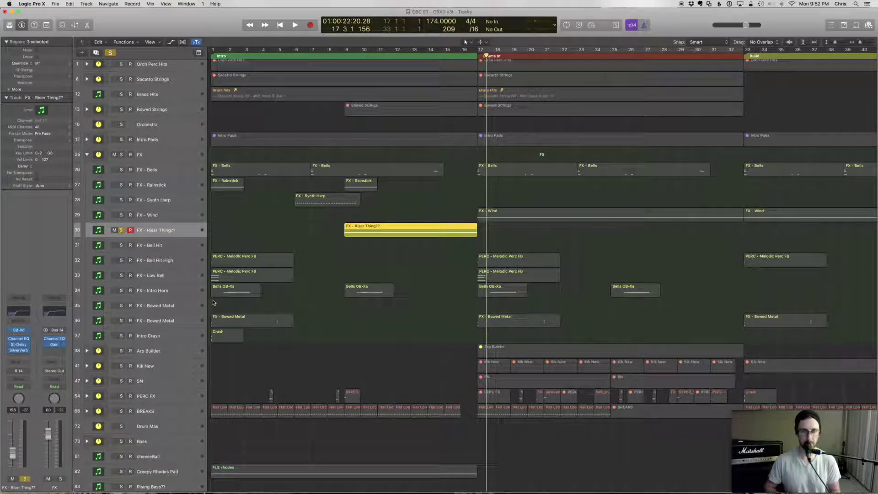
# - Inspect the FX - Riser Thing?? region in the Piano Roll, check its Pitch Bend controller lane and close the editor
pyautogui.click(387, 227)
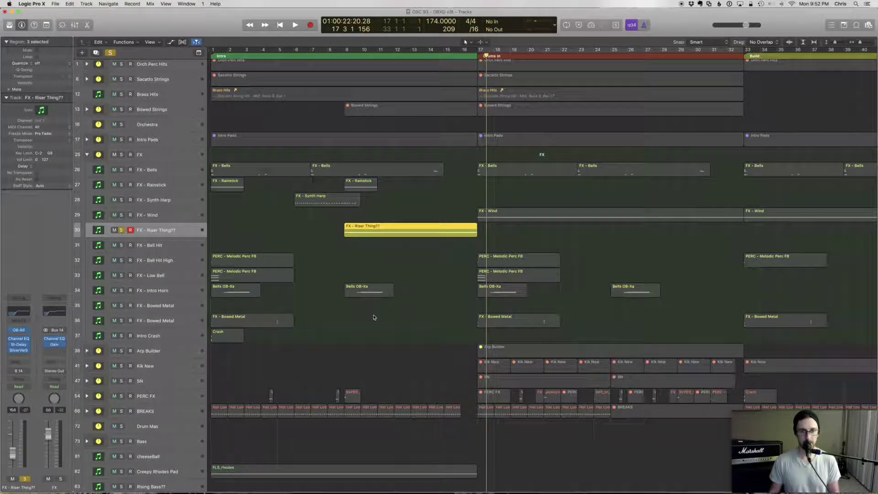
pyautogui.press('p')
pyautogui.click(172, 202)
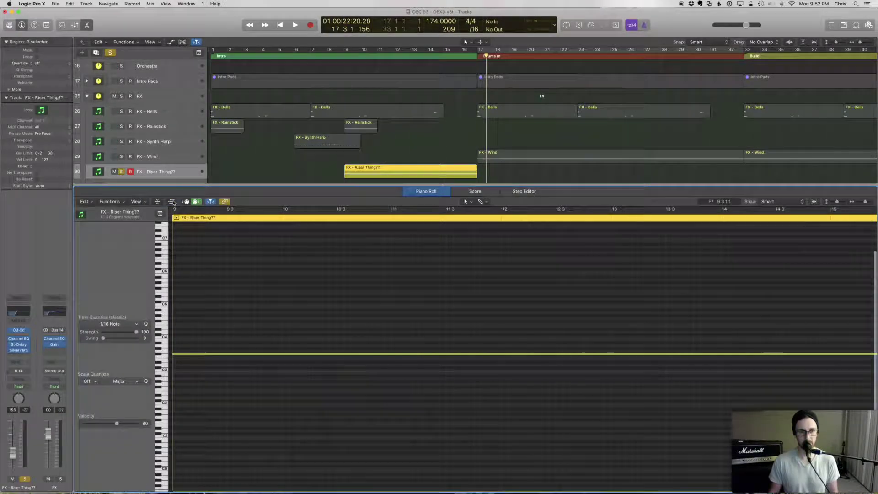
pyautogui.click(172, 202)
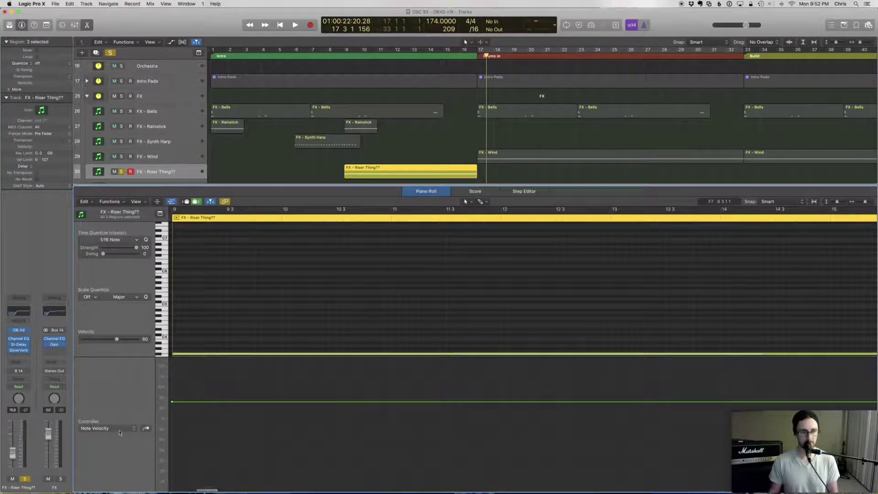
pyautogui.click(119, 431)
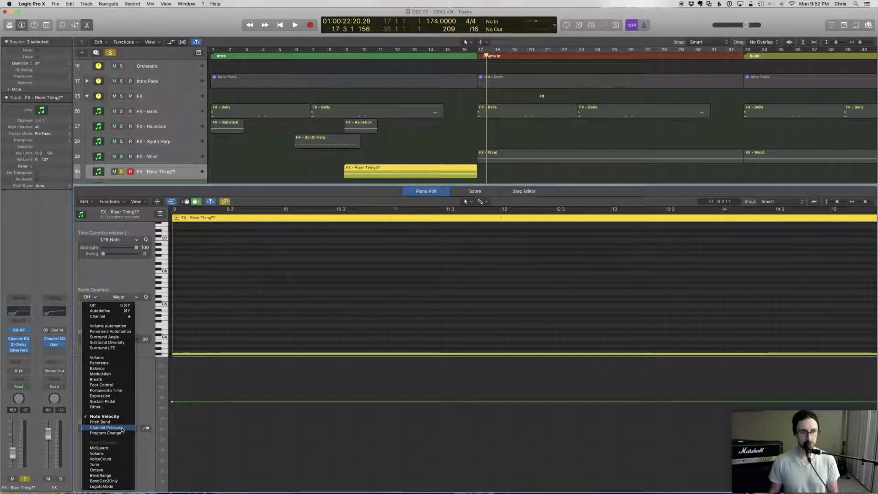
pyautogui.click(102, 422)
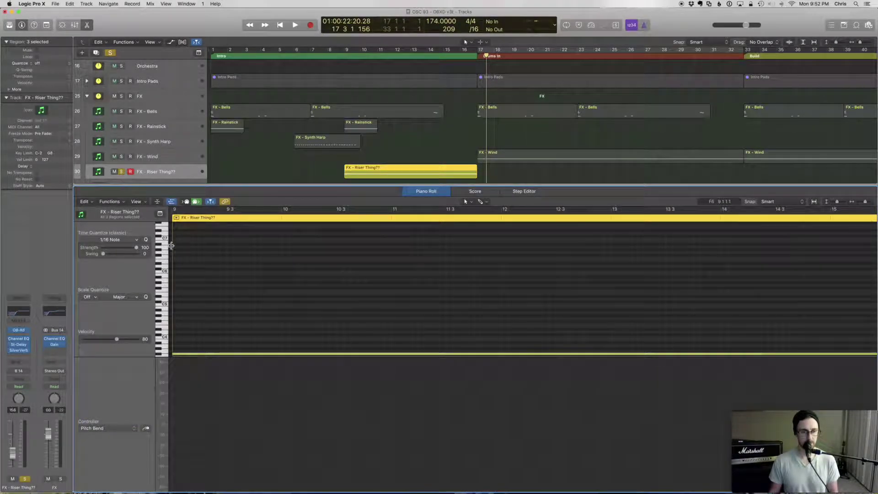
pyautogui.click(171, 201)
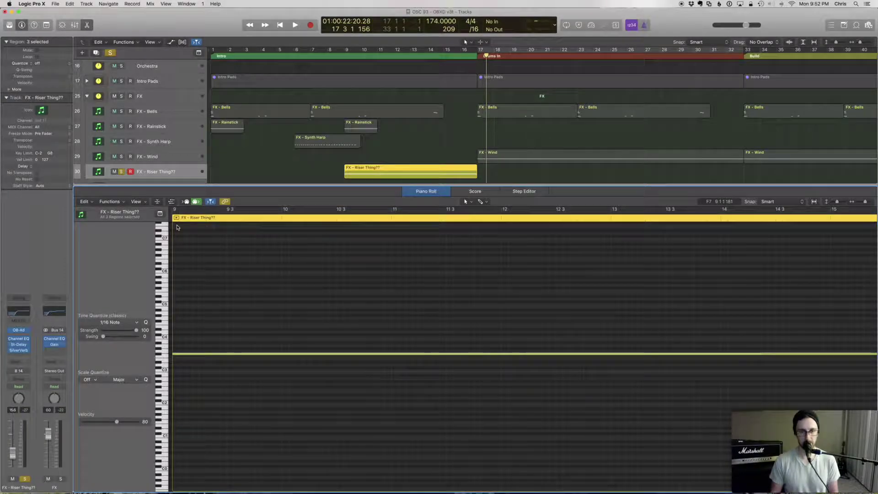
pyautogui.press('e')
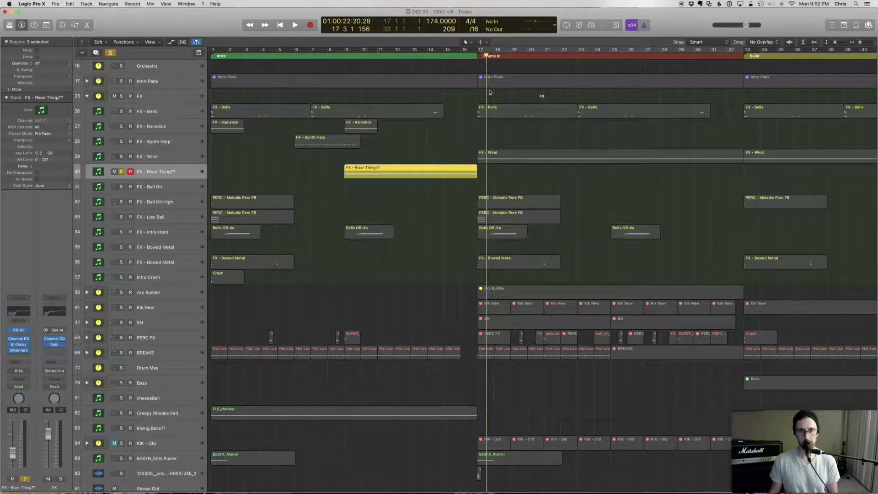
# - Solo the FX - Wind track instead of FX - Riser Thing??, play it from bar 17 and stop playback
pyautogui.click(121, 156)
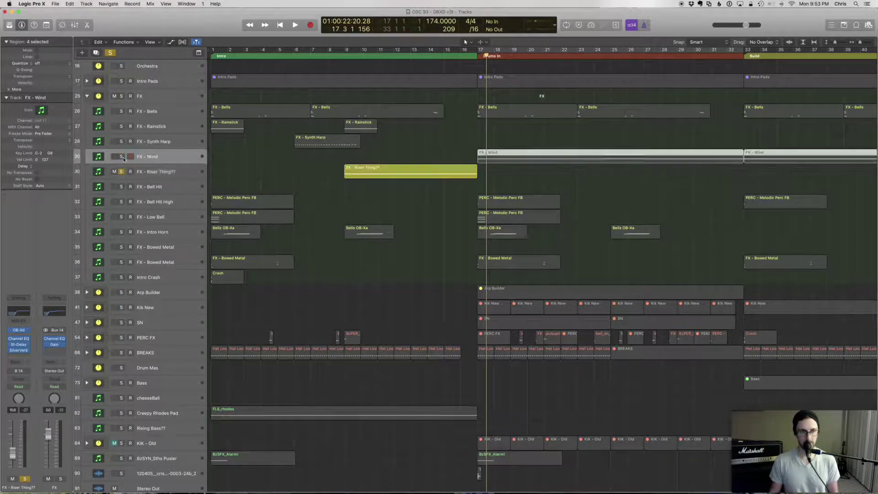
pyautogui.click(121, 172)
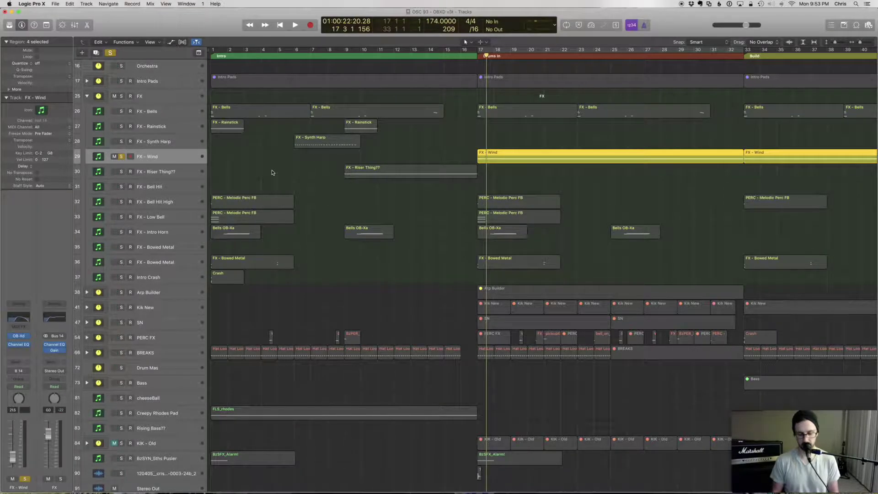
pyautogui.press('space')
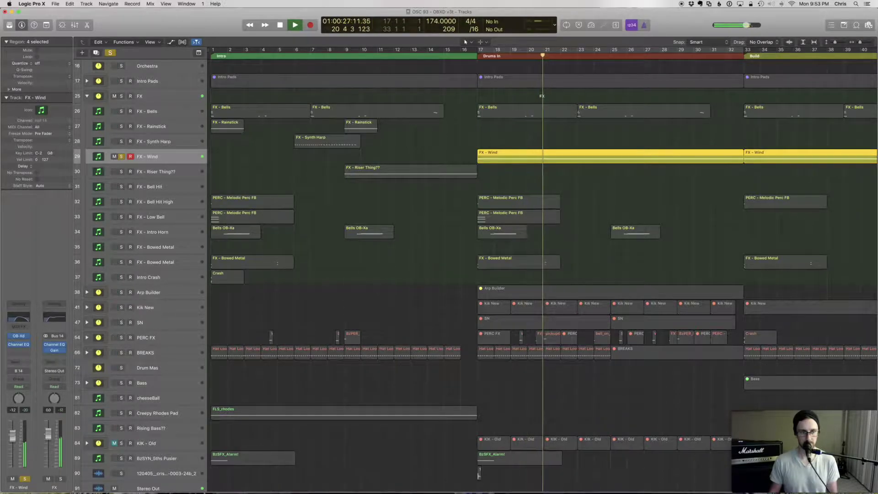
pyautogui.press('space')
# - Lower the level of the FX - Wind track and take it off solo
pyautogui.hscroll(3, 498, 237)
pyautogui.hscroll(6, 497, 236)
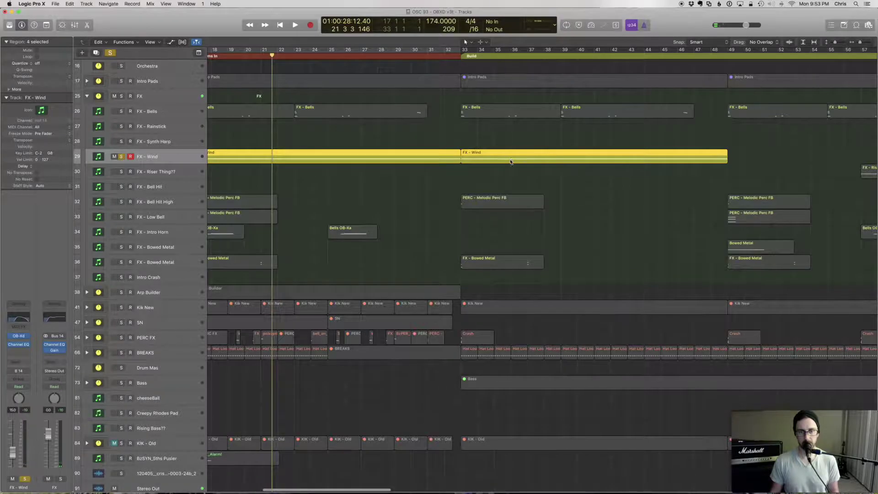
pyautogui.hscroll(-2, 522, 193)
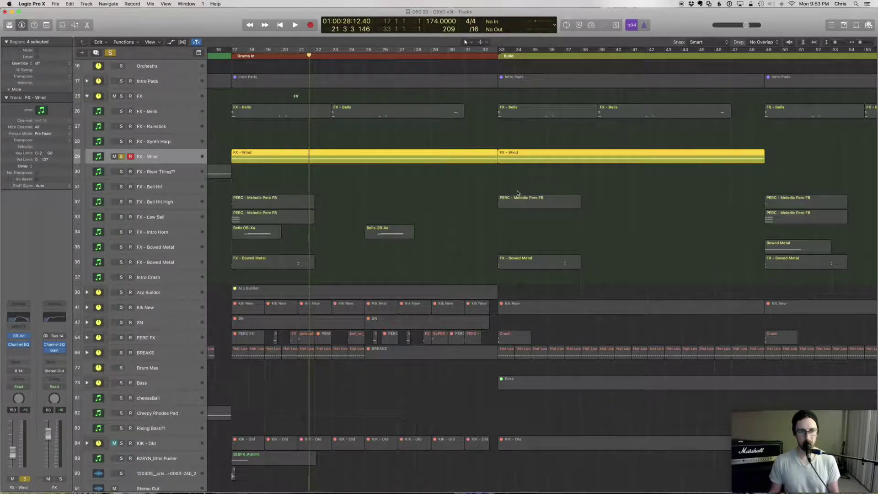
pyautogui.moveTo(24, 450); pyautogui.dragTo(24, 459)
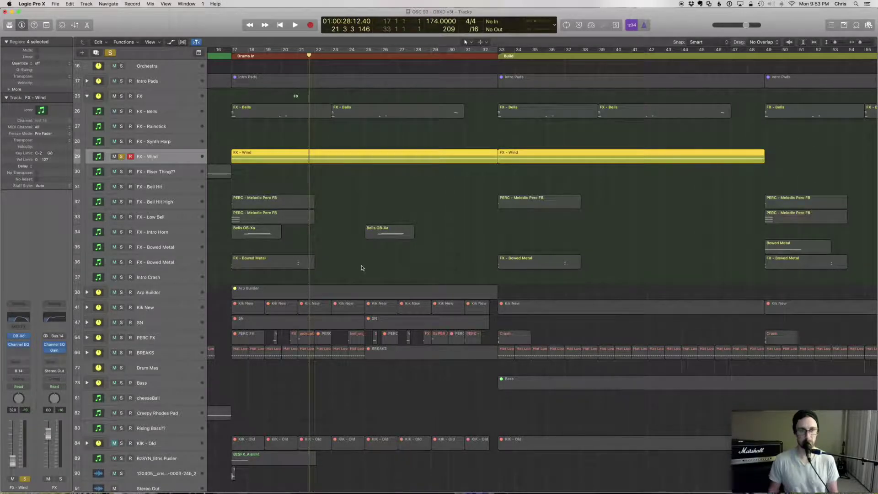
pyautogui.click(122, 157)
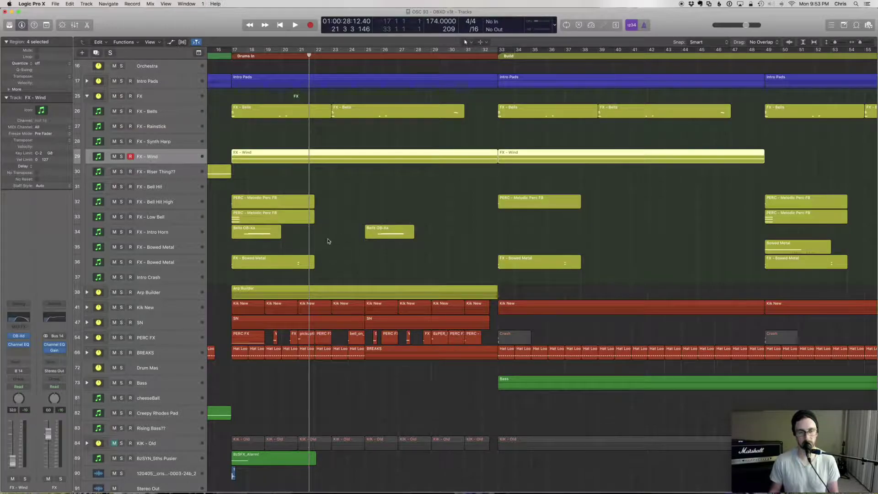
# - Collapse the FX stack and expand the Arp Builder stack
pyautogui.click(87, 96)
pyautogui.click(87, 172)
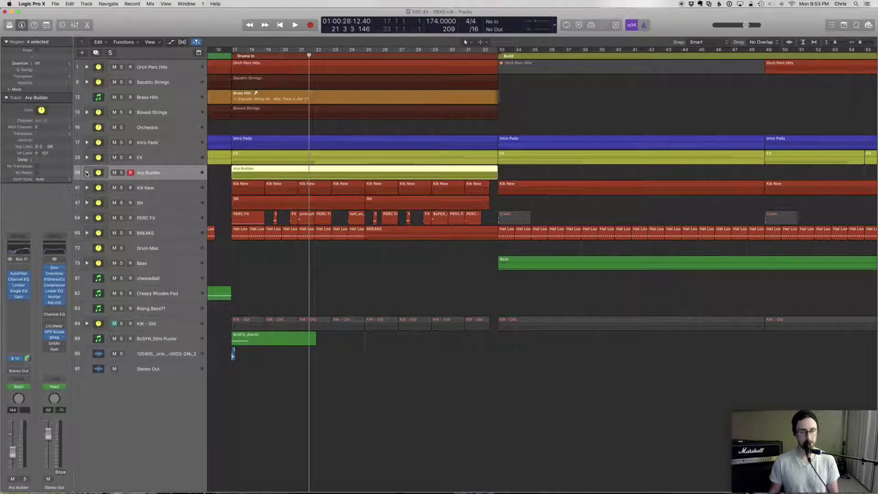
pyautogui.click(87, 172)
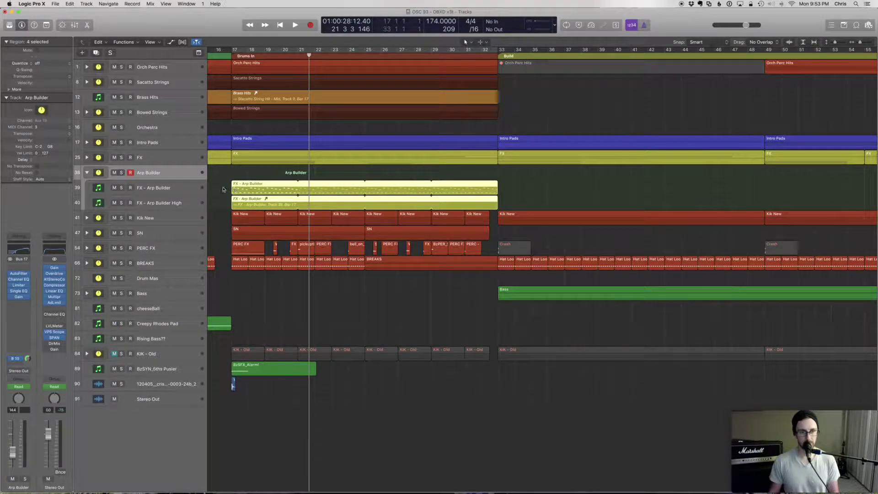
# - Solo the FX - Arp Builder and FX - Arp Builder High tracks and play them from bar 17
pyautogui.click(121, 187)
pyautogui.click(121, 203)
pyautogui.press(',')
pyautogui.press(',')
pyautogui.press(',')
pyautogui.press(',')
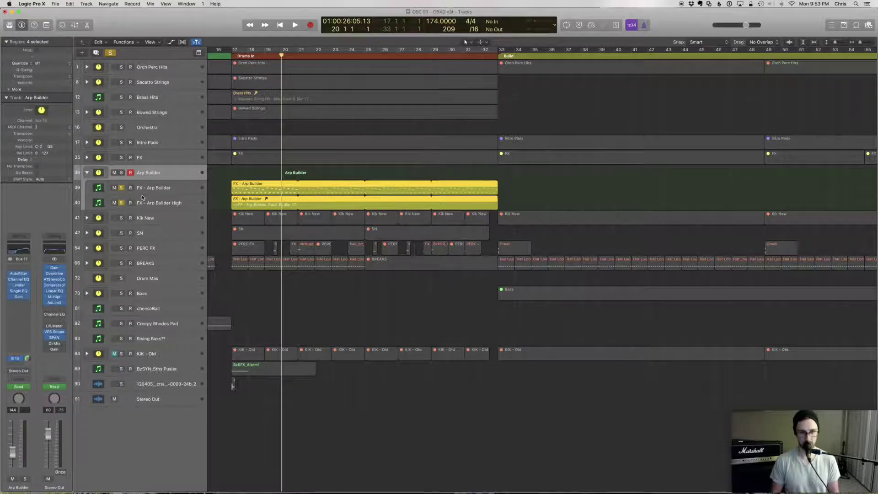
pyautogui.press('space')
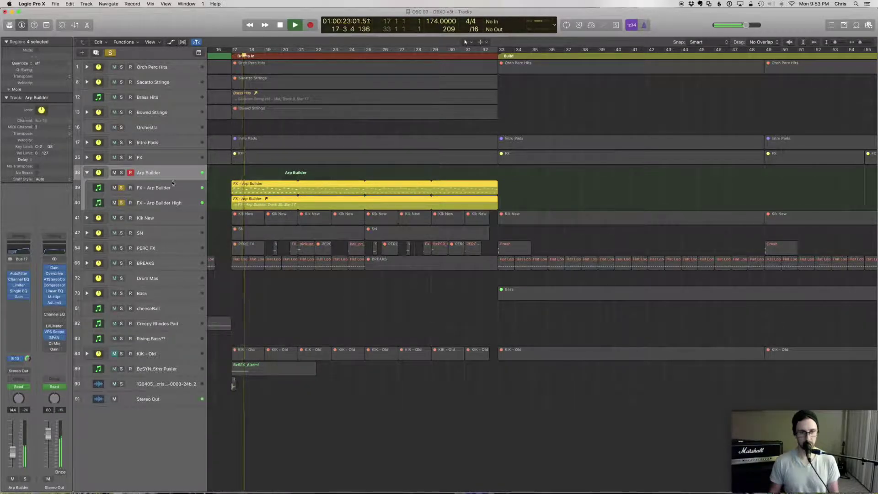
# - Show the automation lanes, display the Arp Builder stack's Single EQ: Frequency curve during playback, and stop playback
pyautogui.press('a')
pyautogui.hscroll(-1, 191, 186)
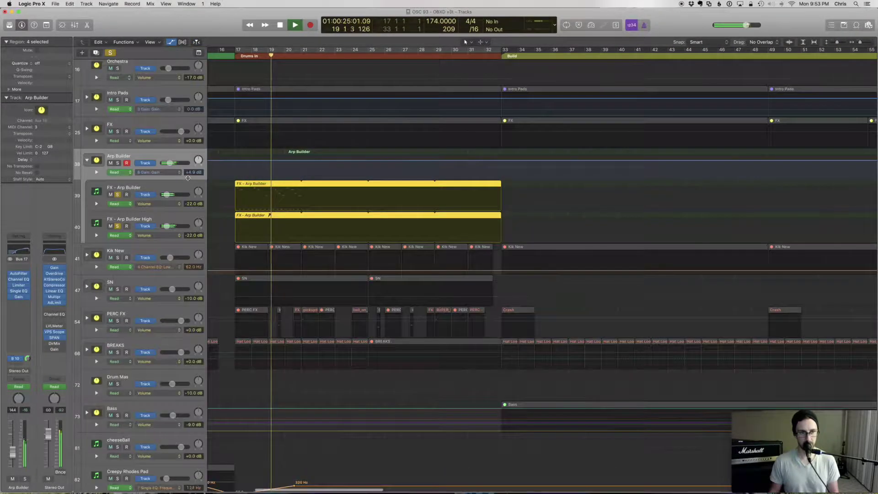
pyautogui.click(168, 173)
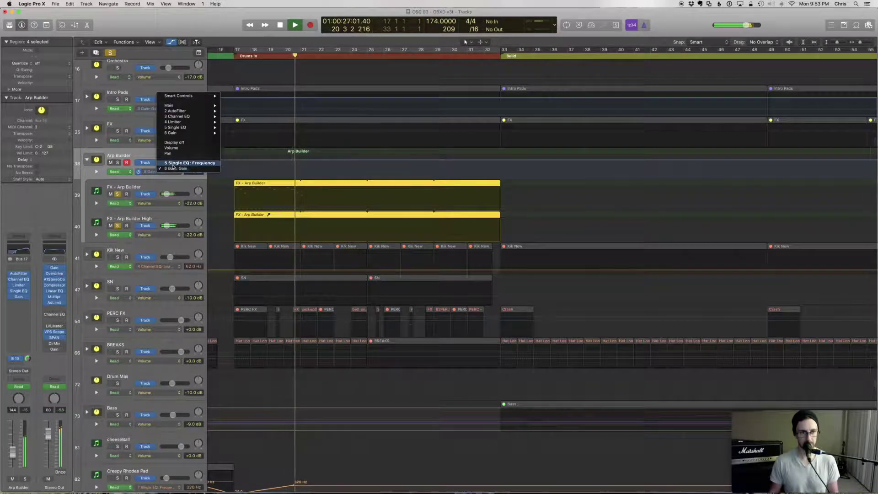
pyautogui.click(190, 163)
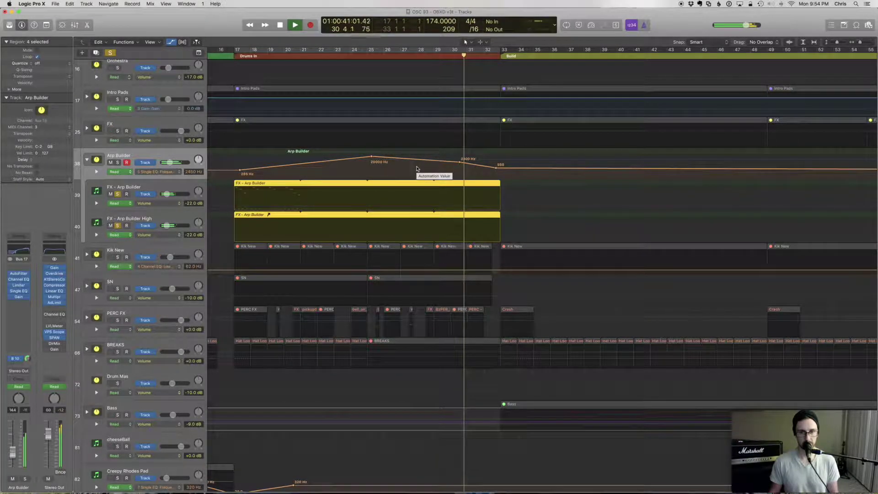
pyautogui.press('space')
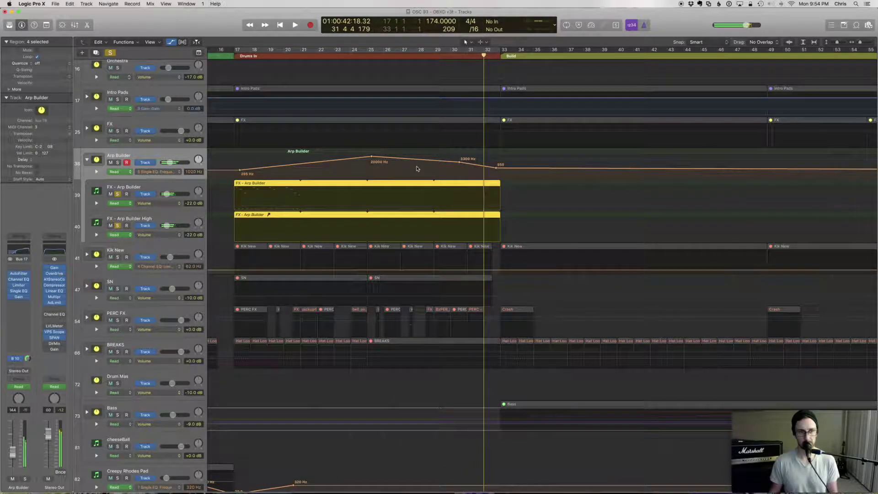
# - Hide the track automation and take both FX - Arp Builder tracks off solo
pyautogui.press('a')
pyautogui.click(121, 188)
pyautogui.click(122, 203)
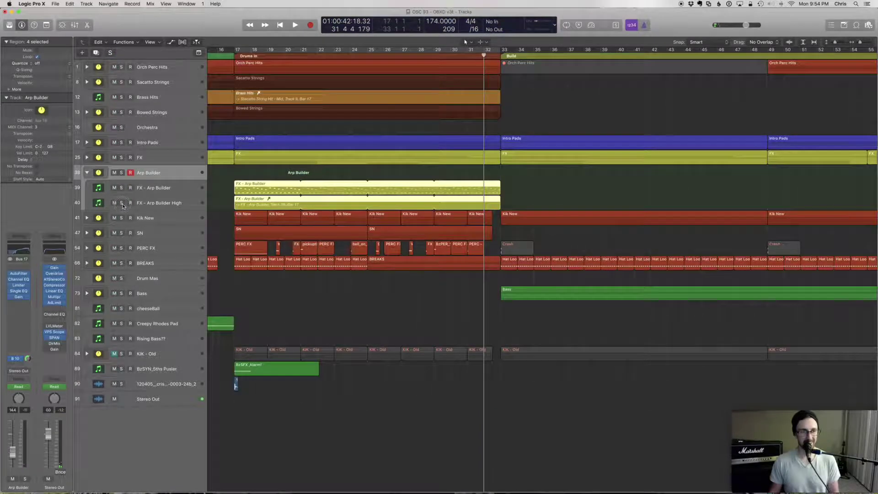
# - Open the OB-Xd synth on the FX - Arp Builder track, examine its Fit_4_Arp settings and close it
pyautogui.click(176, 188)
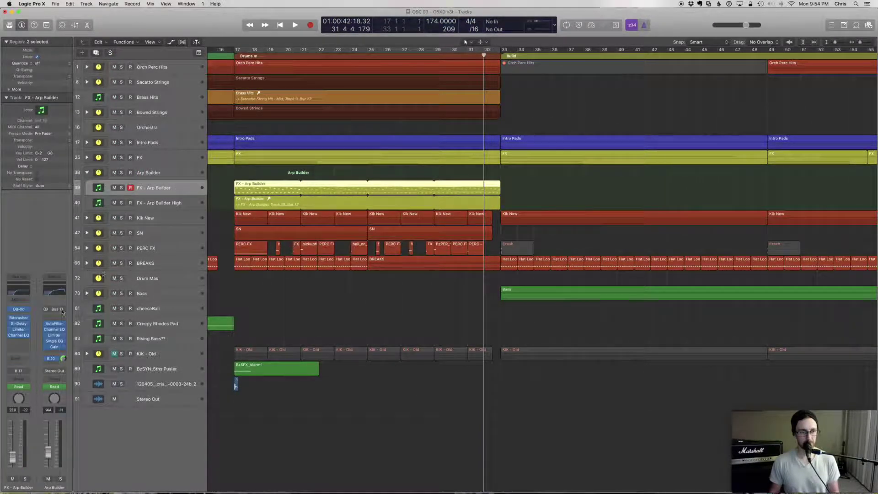
pyautogui.click(20, 312)
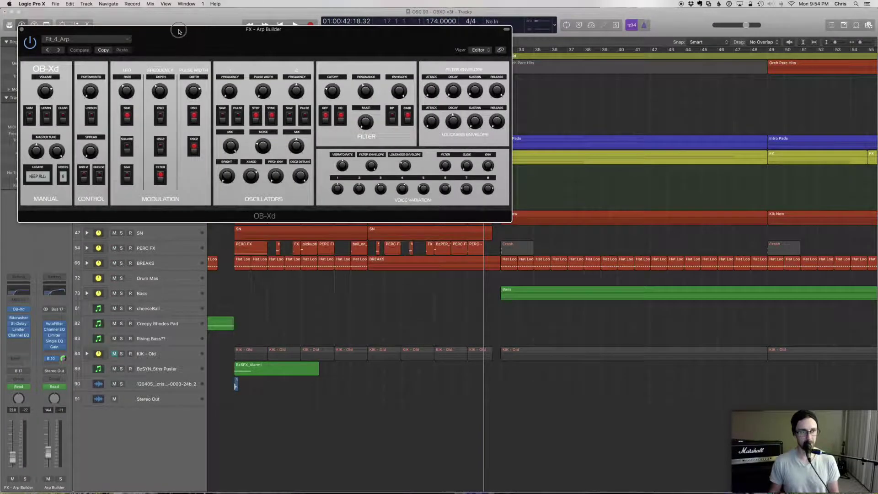
pyautogui.moveTo(180, 29); pyautogui.dragTo(372, 85)
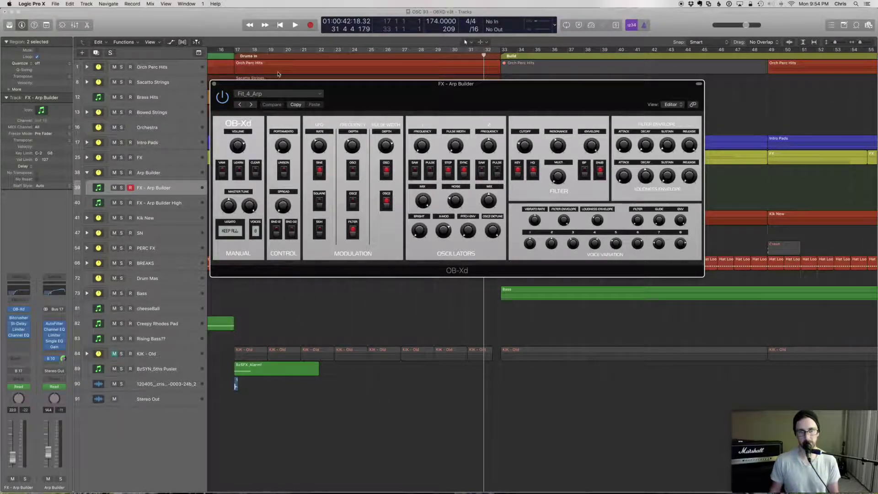
pyautogui.click(214, 84)
pyautogui.moveTo(13, 336)
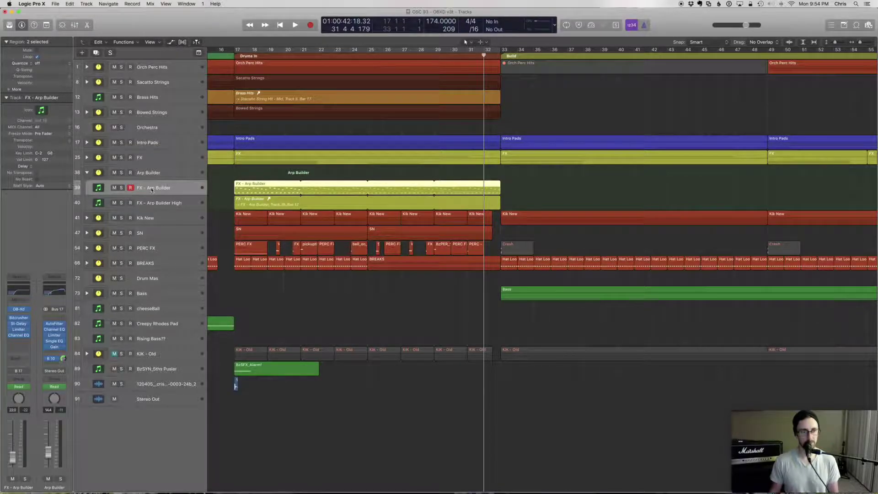
# - Inspect the high-cut Single Band EQ on the Arp Builder stack and close its window
pyautogui.click(156, 173)
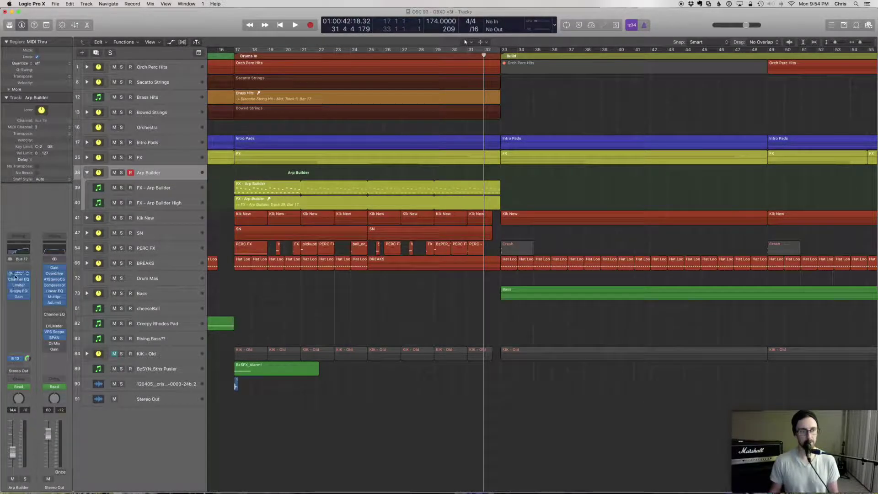
pyautogui.click(19, 292)
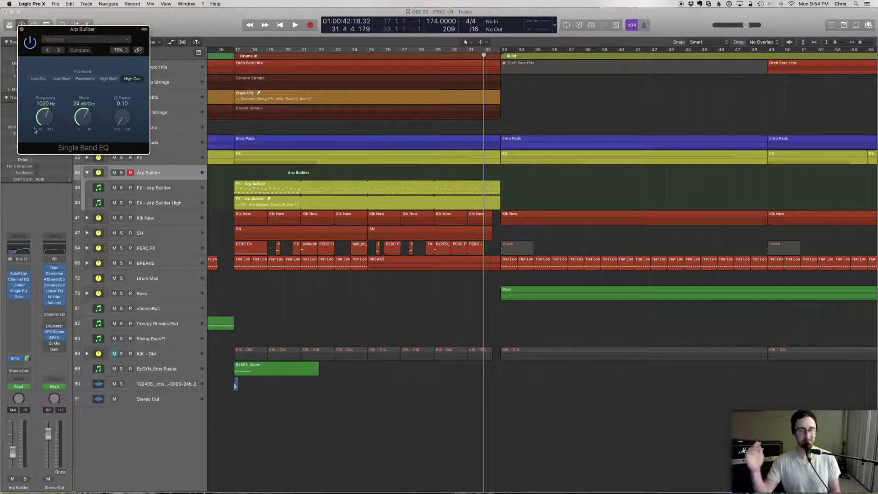
pyautogui.click(21, 30)
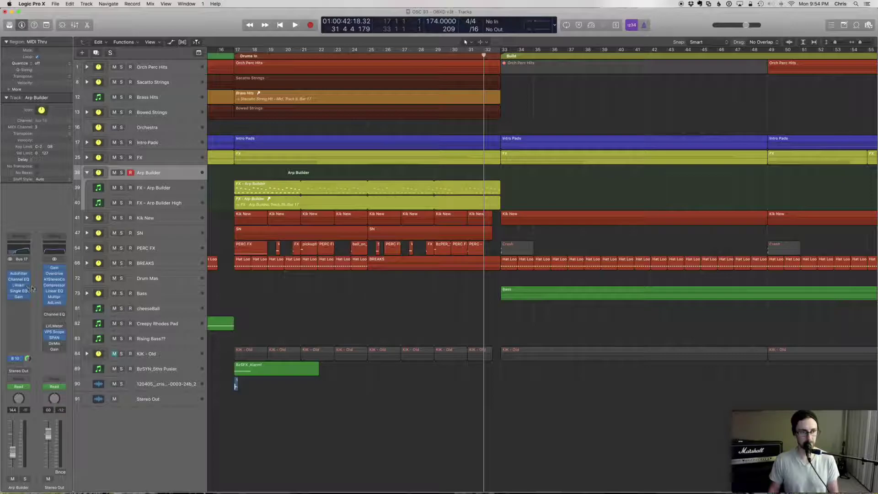
# - Follow the Arp Builder stack's Bus 10 send to Reverb 1, inspect its SilverVerb settings and close the plug-in
pyautogui.press('Down')
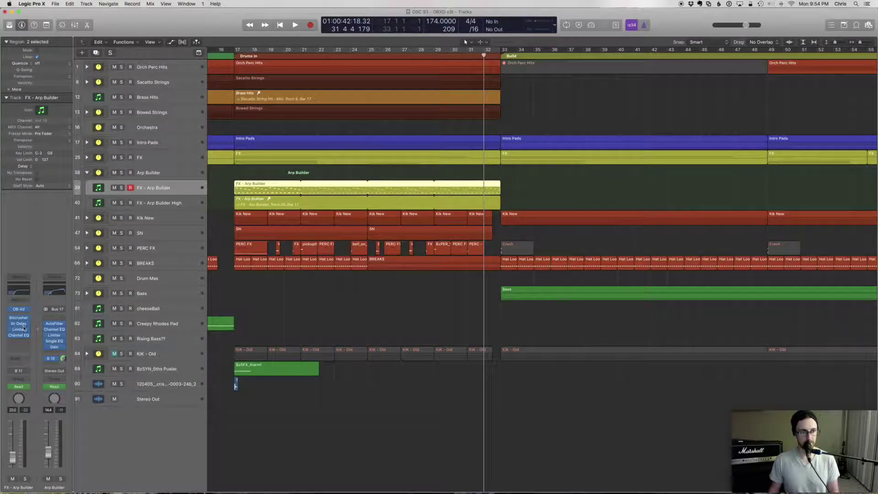
pyautogui.click(159, 173)
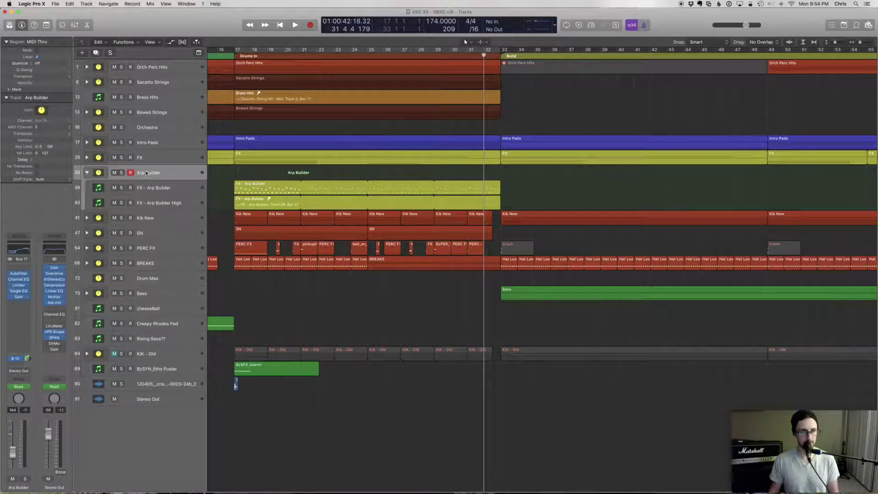
pyautogui.click(20, 360)
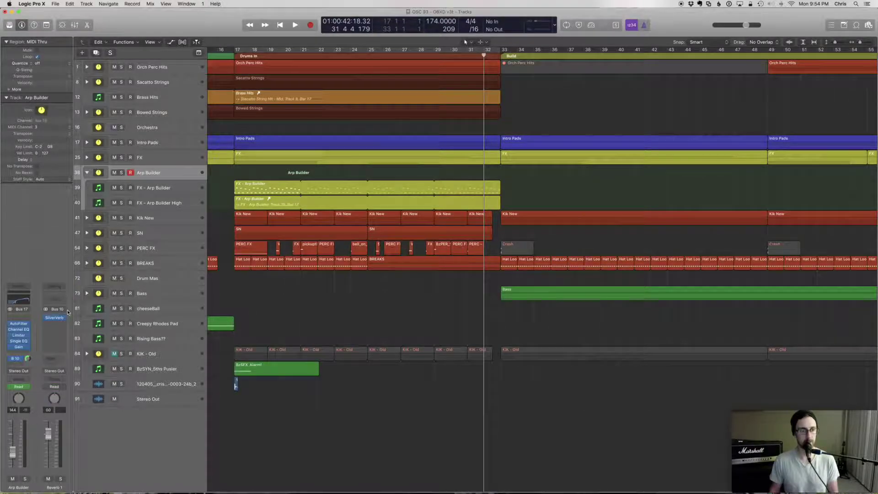
pyautogui.click(54, 318)
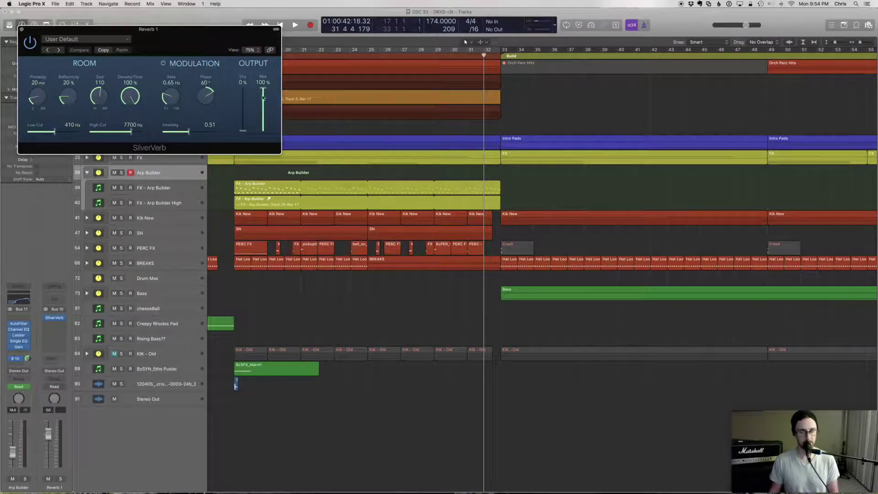
pyautogui.click(21, 30)
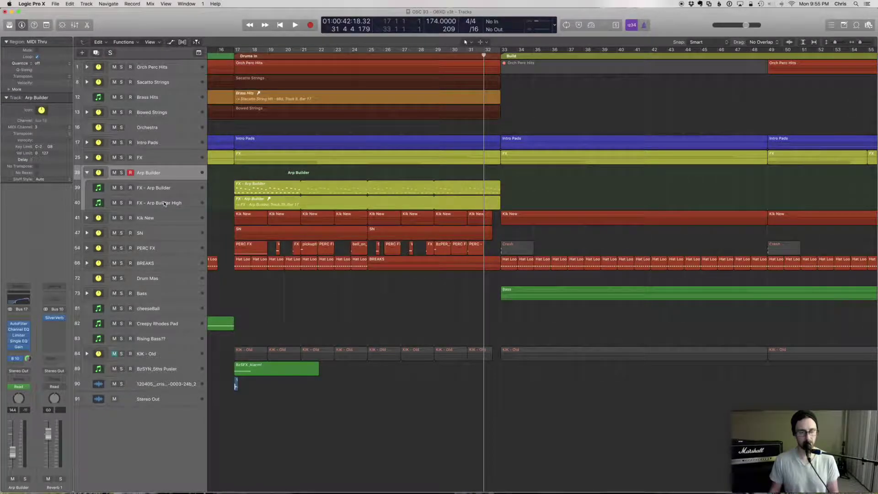
# - Solo only the FX - Arp Builder track, play it from bar 17 and stop playback
pyautogui.click(121, 188)
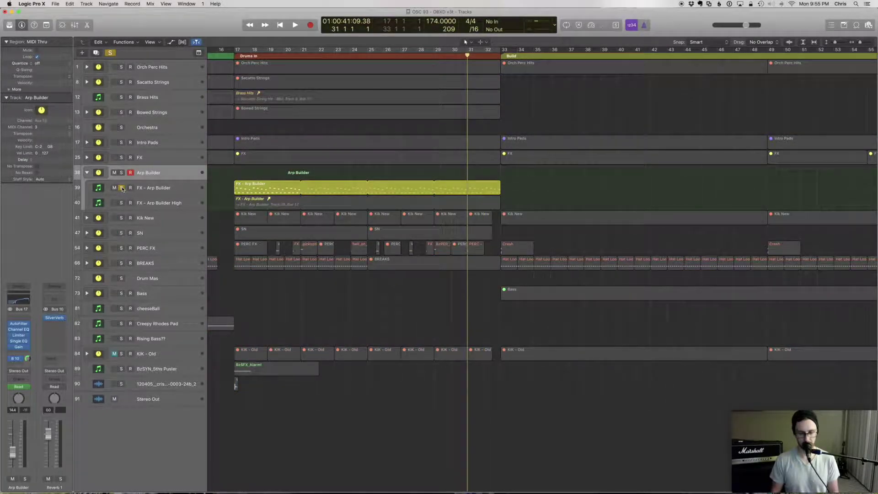
pyautogui.press('space')
pyautogui.click(149, 189)
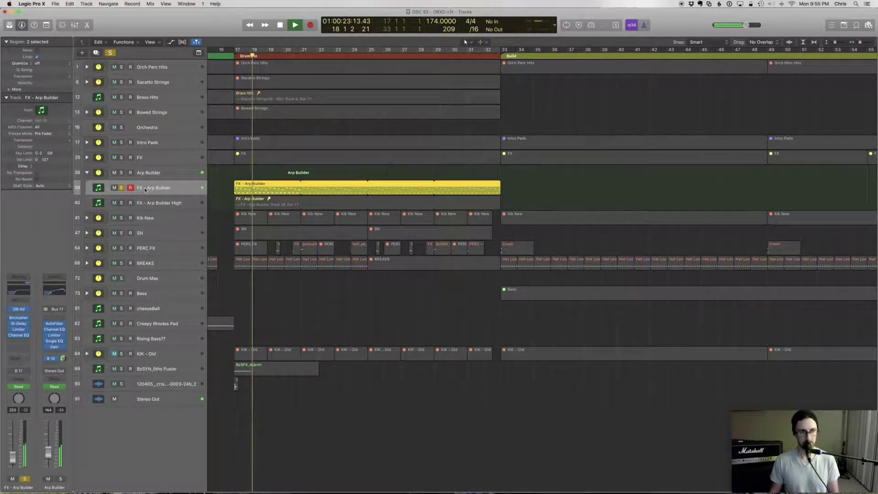
pyautogui.click(126, 188)
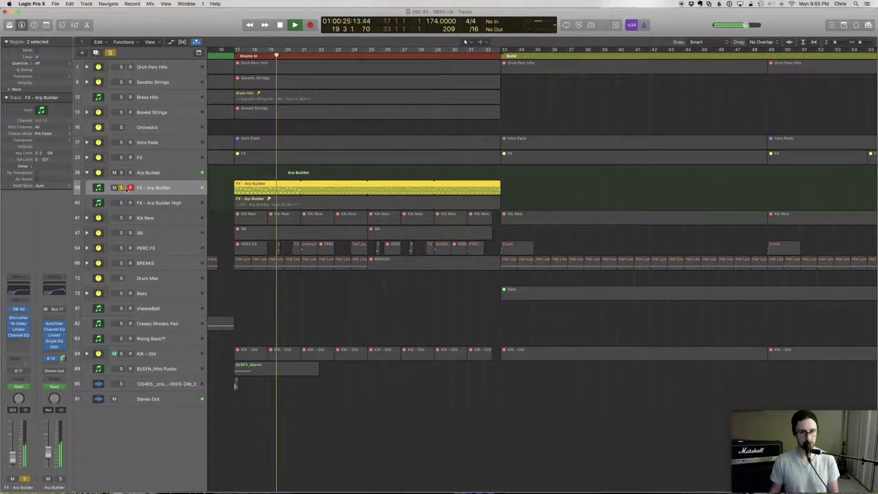
pyautogui.press('space')
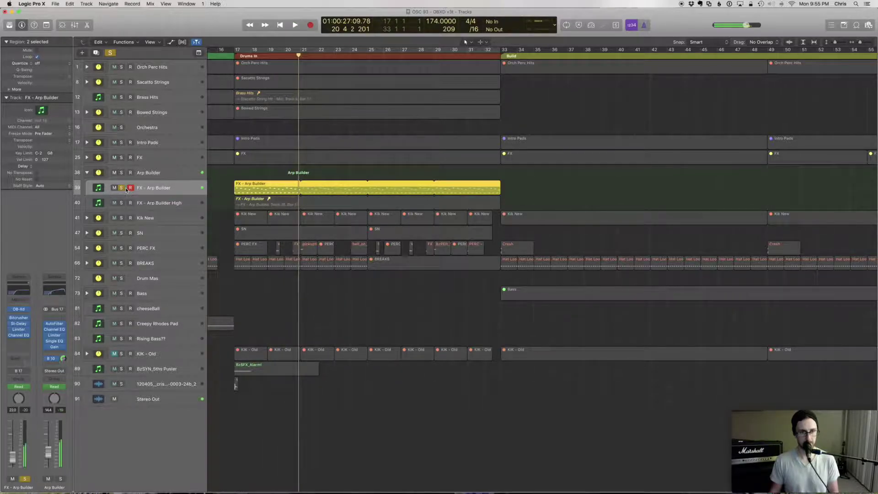
# - Solo FX - Arp Builder High instead of FX - Arp Builder, play a short passage and stop playback
pyautogui.click(122, 189)
pyautogui.click(122, 203)
pyautogui.click(157, 206)
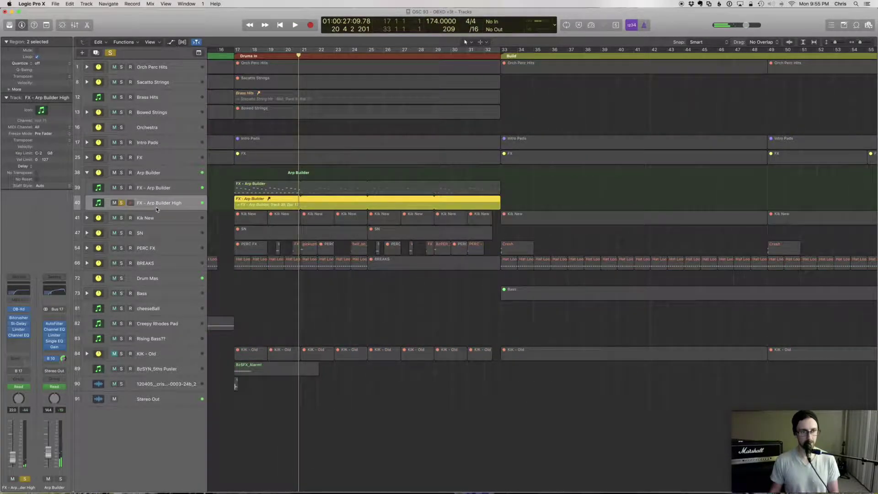
pyautogui.press('space')
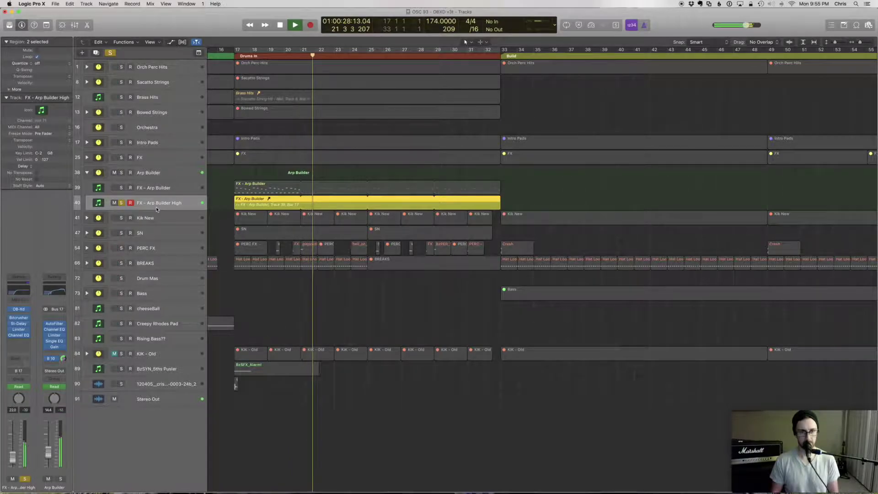
pyautogui.press('space')
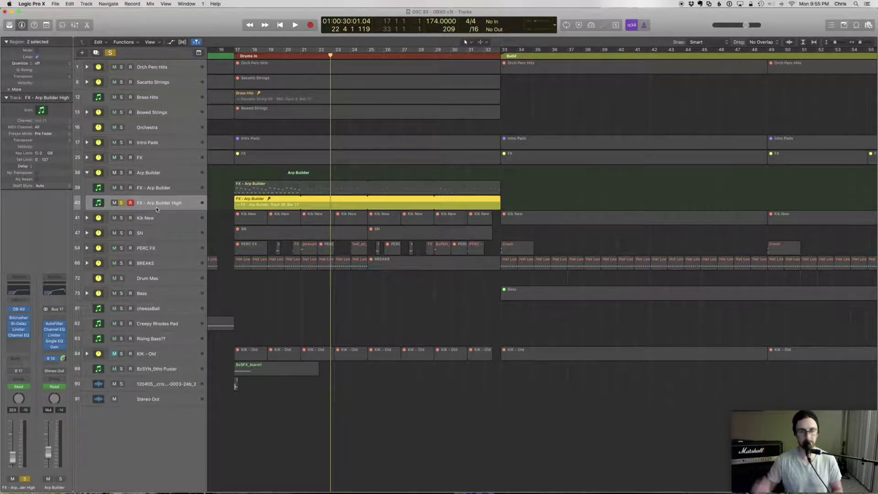
# - Rewind a few bars, audition both FX - Arp Builder tracks soloed together, and take both off solo
pyautogui.click(121, 188)
pyautogui.press(',')
pyautogui.press(',')
pyautogui.press(',')
pyautogui.press('space')
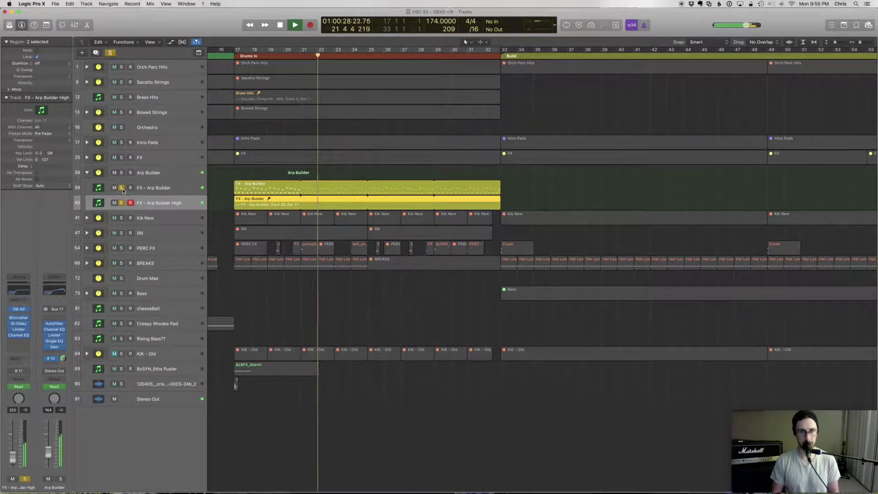
pyautogui.press('space')
pyautogui.click(122, 189)
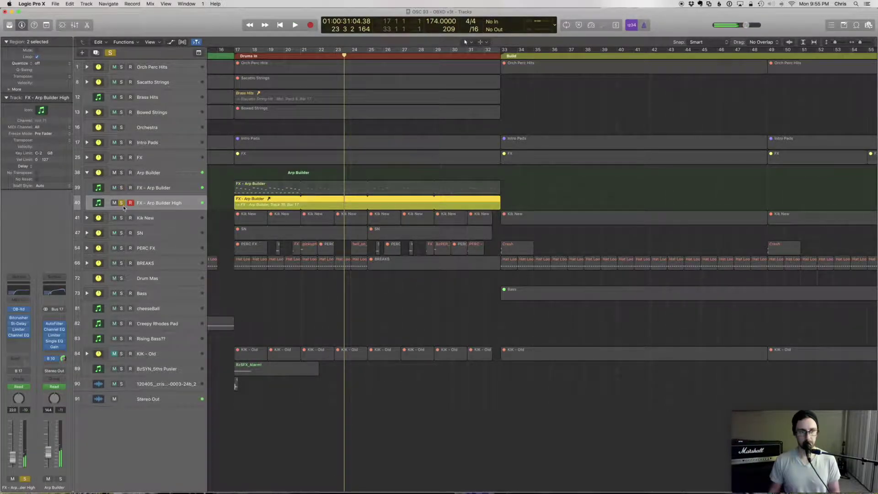
pyautogui.click(122, 203)
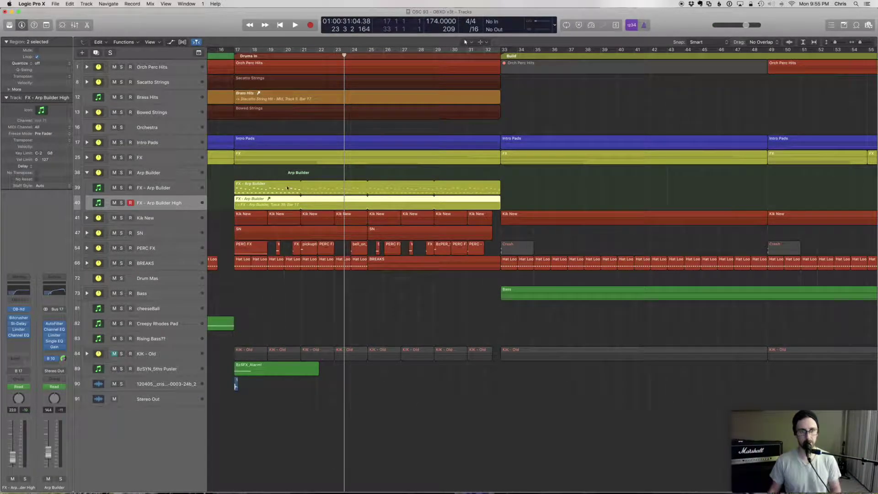
# - Open the FX - Arp Builder region in the Piano Roll and show its notes from bar 17
pyautogui.doubleClick(270, 183)
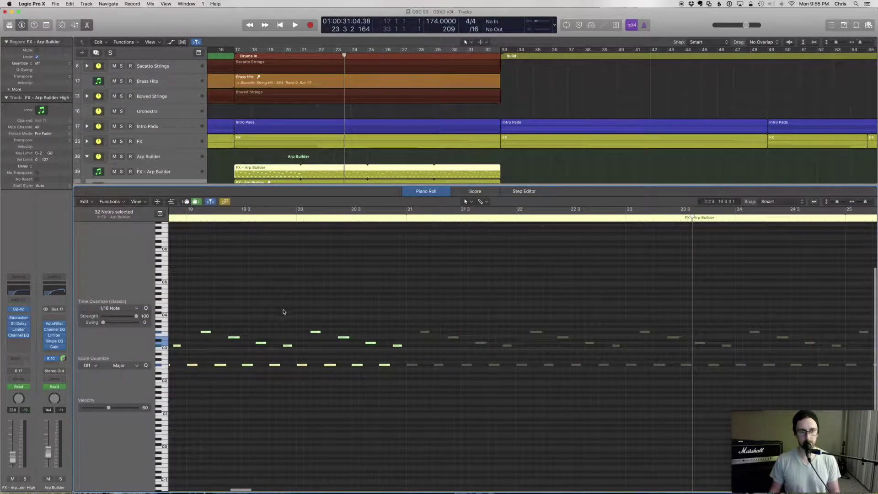
pyautogui.scroll(-2, 297, 315)
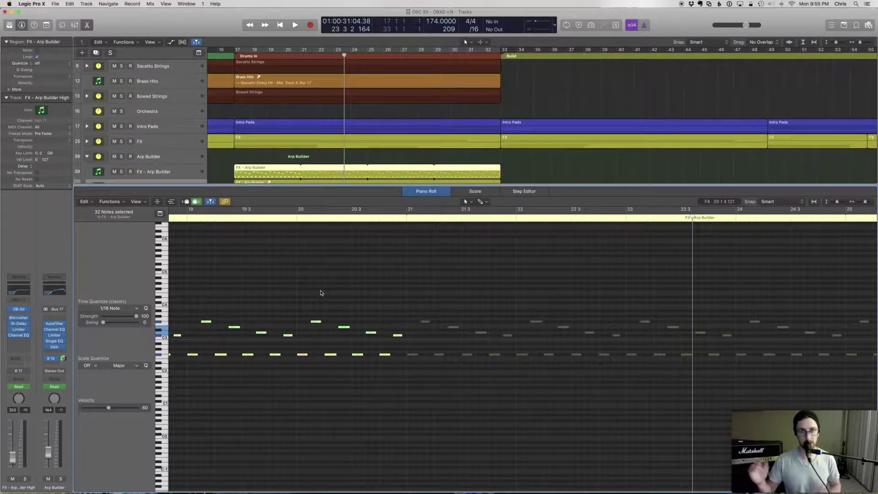
pyautogui.hscroll(-4, 260, 251)
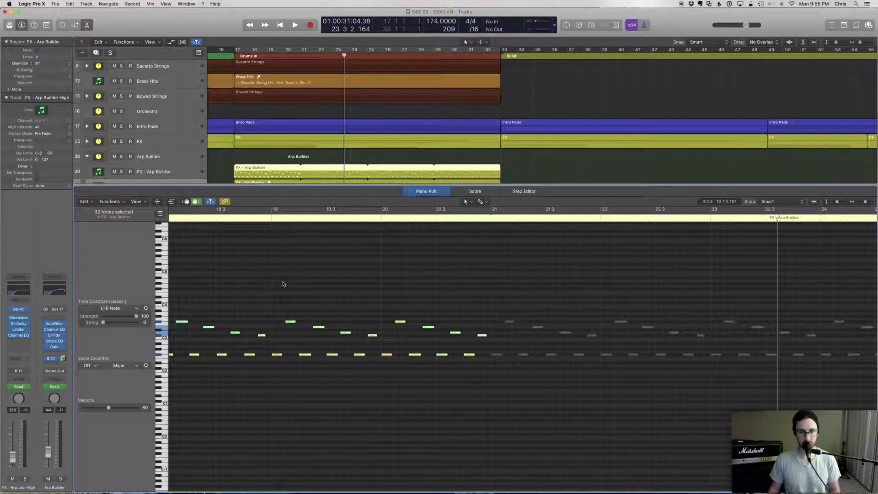
pyautogui.hscroll(-10, 286, 283)
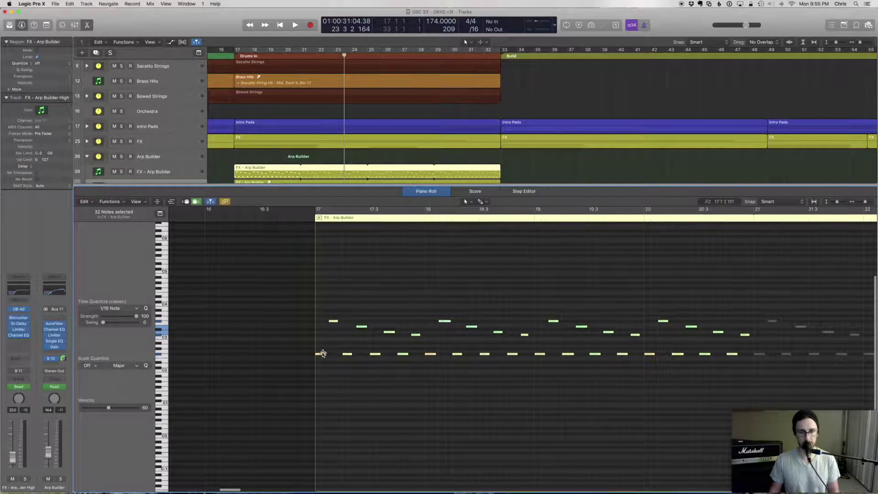
# - Select the opening notes of the FX - Arp Builder region, audition single notes of the pattern, and close the Piano Roll
pyautogui.moveTo(297, 380); pyautogui.dragTo(556, 261)
pyautogui.click(443, 284)
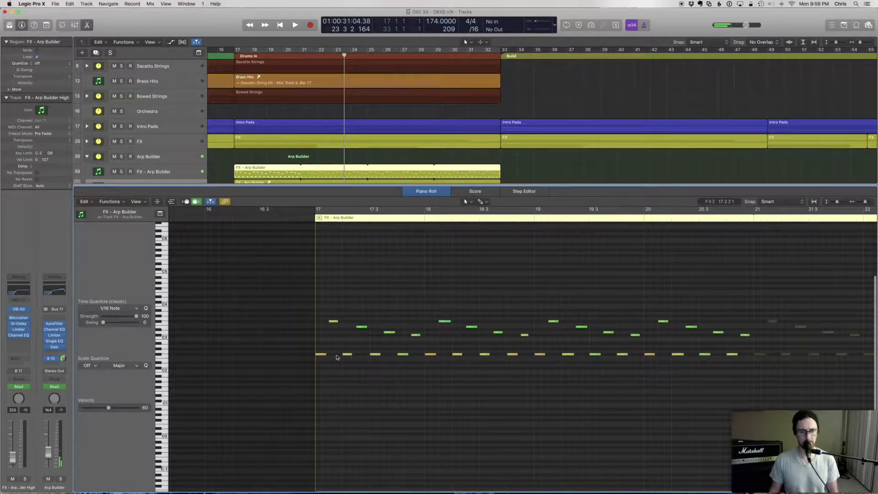
pyautogui.click(362, 327)
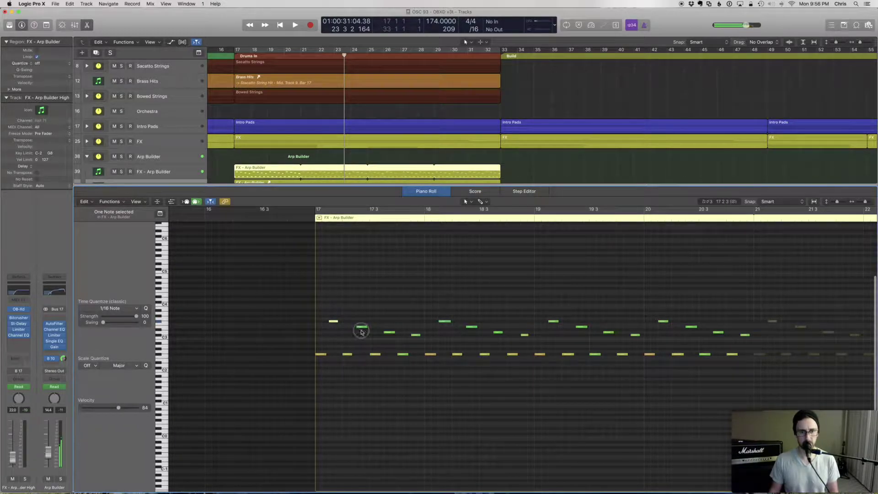
pyautogui.click(416, 335)
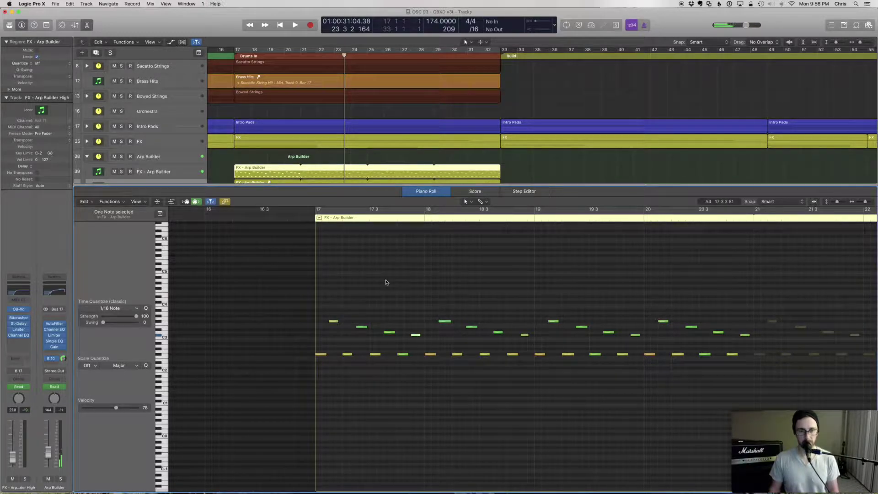
pyautogui.press('e')
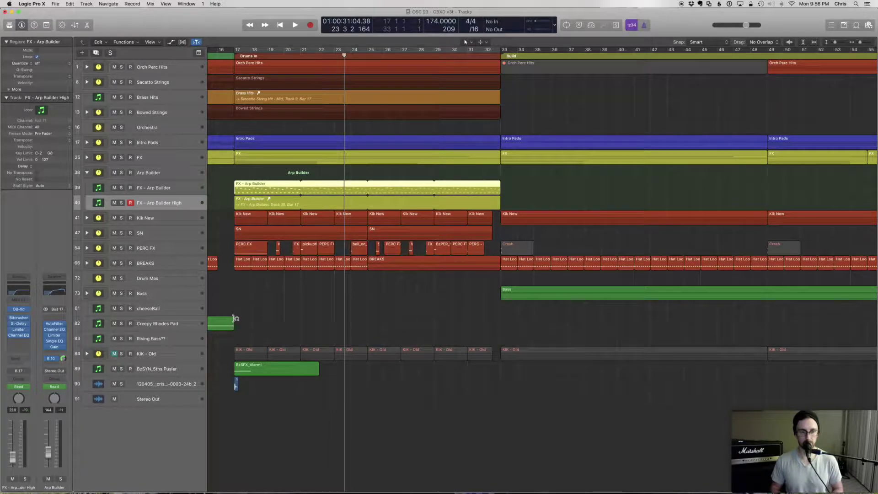
# - Select the Creepy Rhodes Pad track, solo it and play it from bar 97
pyautogui.hscroll(15, 354, 329)
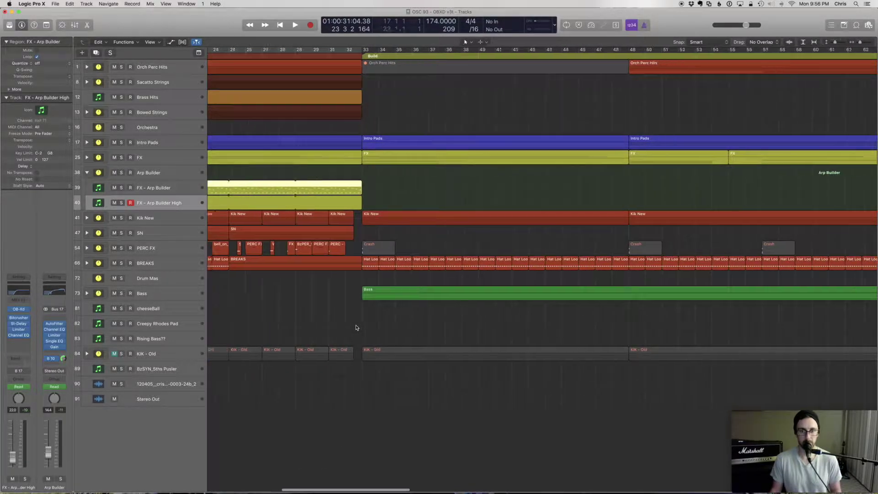
pyautogui.hscroll(15, 355, 328)
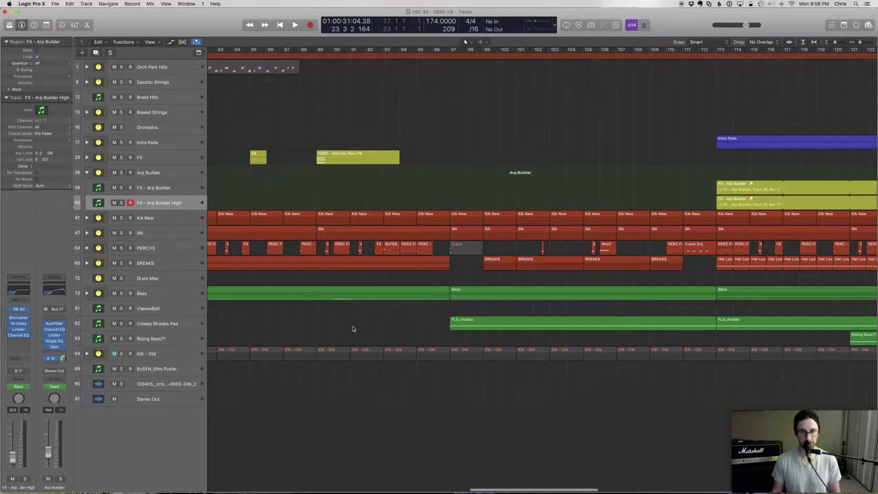
pyautogui.hscroll(3, 353, 328)
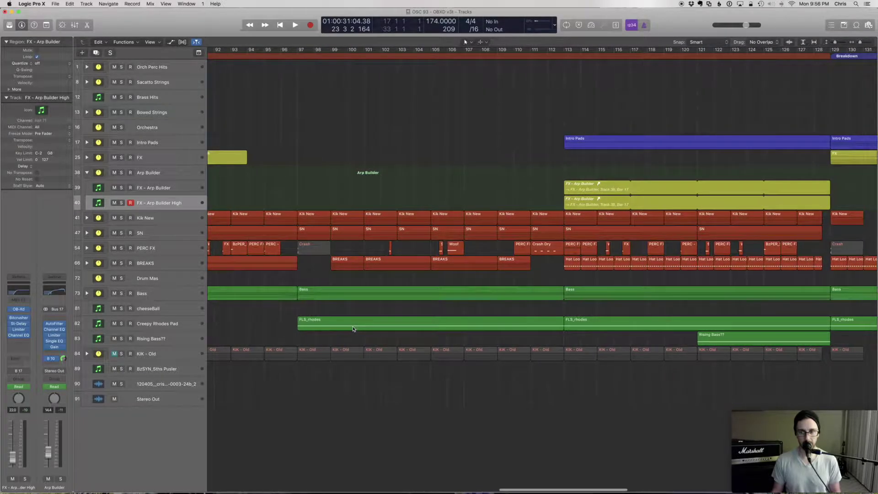
pyautogui.click(173, 320)
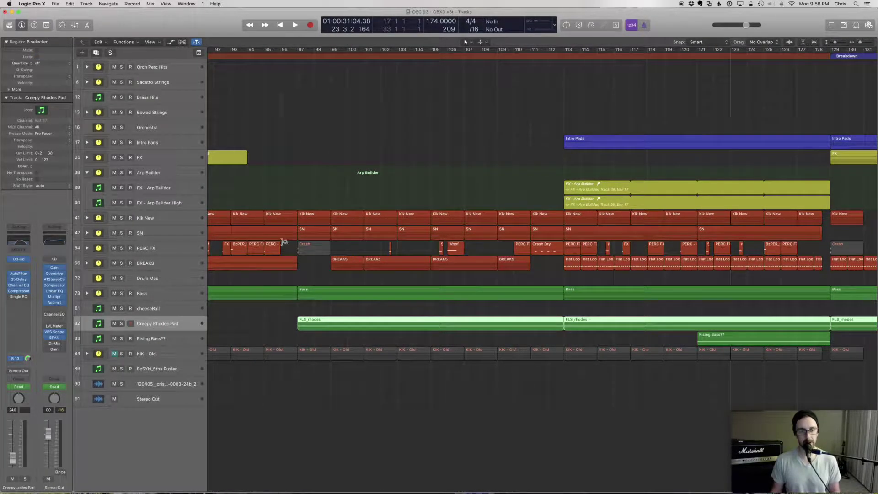
pyautogui.click(298, 57)
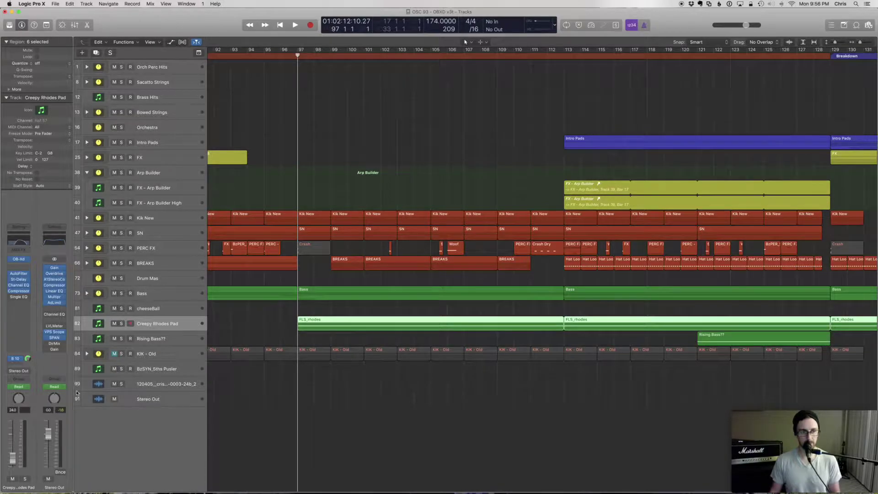
pyautogui.click(120, 324)
pyautogui.press('space')
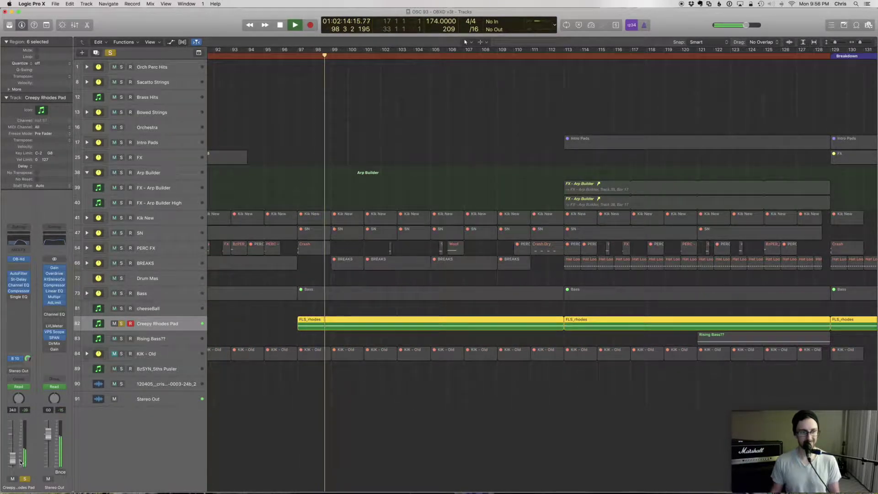
# - Raise the Creepy Rhodes Pad volume to about -8.2 dB, stop playback and deselect its regions
pyautogui.moveTo(13, 452); pyautogui.dragTo(16, 443)
pyautogui.press('space')
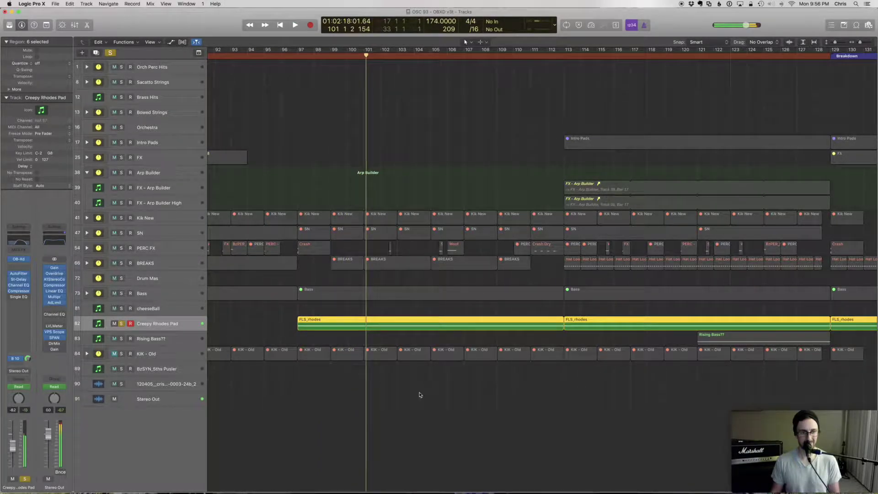
pyautogui.click(326, 318)
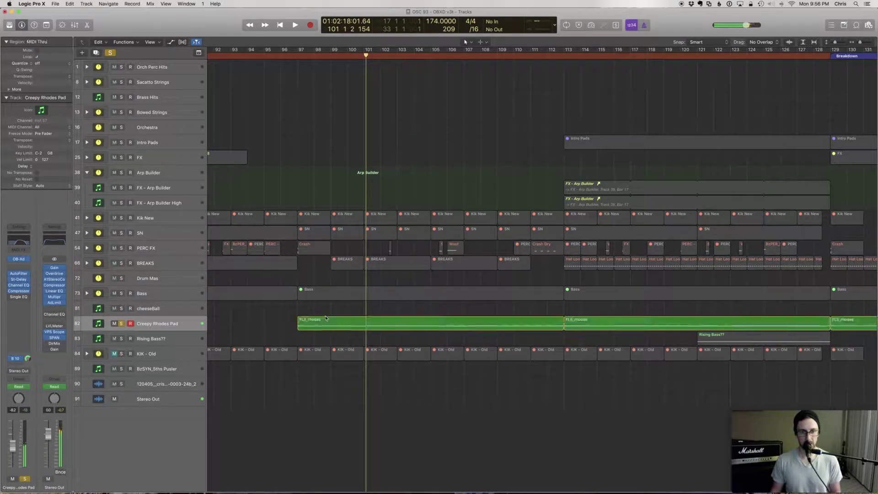
# - Examine the OB-Xd patch and AutoFilter settings of Creepy Rhodes Pad, and close both plug-in windows
pyautogui.click(19, 259)
pyautogui.moveTo(268, 30); pyautogui.dragTo(388, 66)
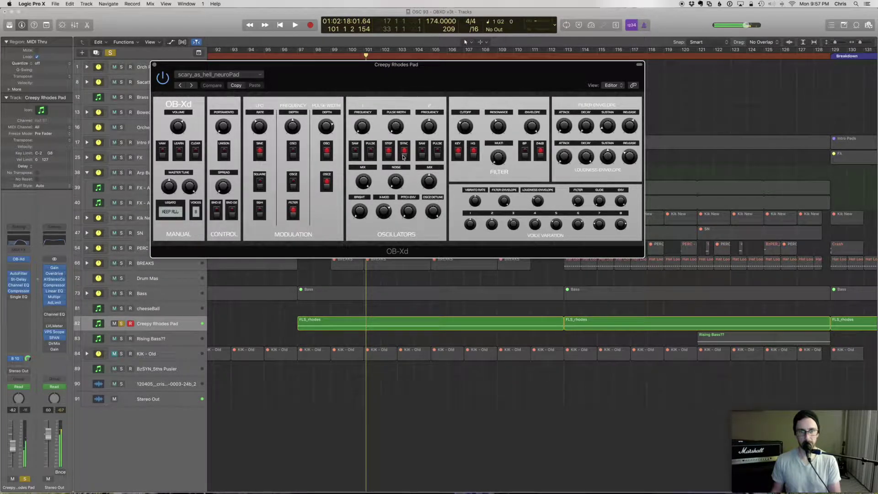
pyautogui.click(18, 273)
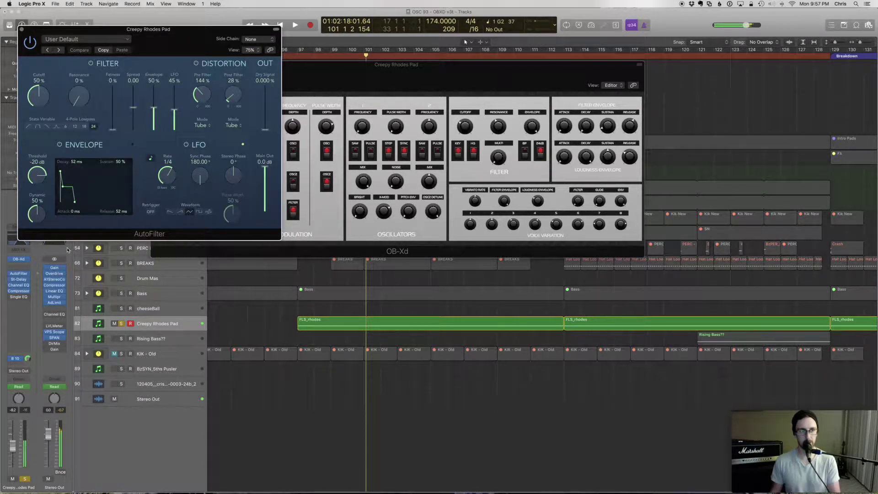
pyautogui.click(22, 29)
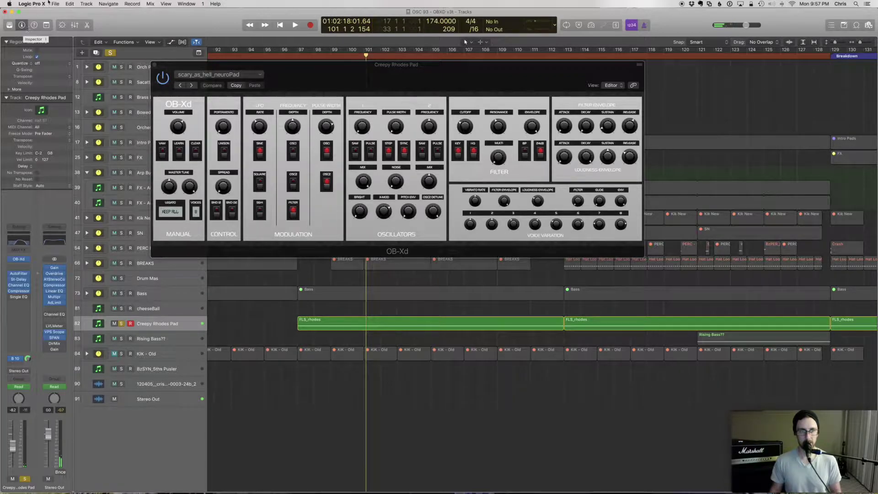
pyautogui.moveTo(160, 68); pyautogui.dragTo(231, 87)
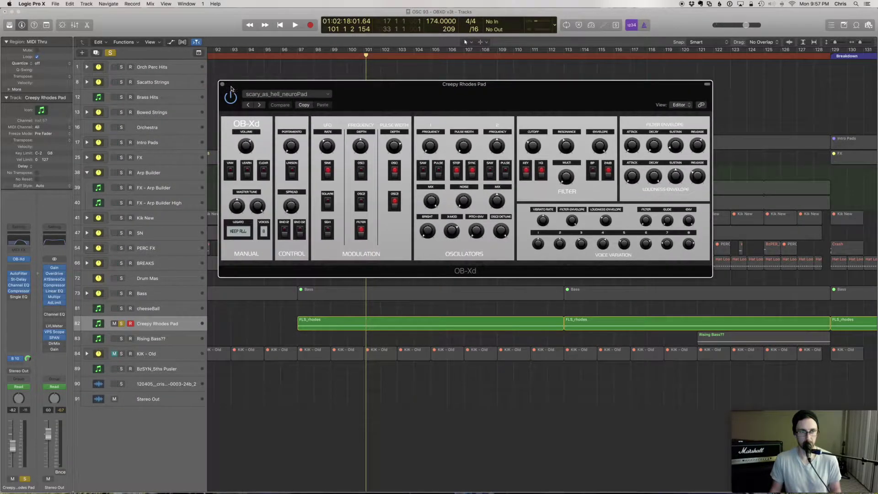
pyautogui.click(223, 85)
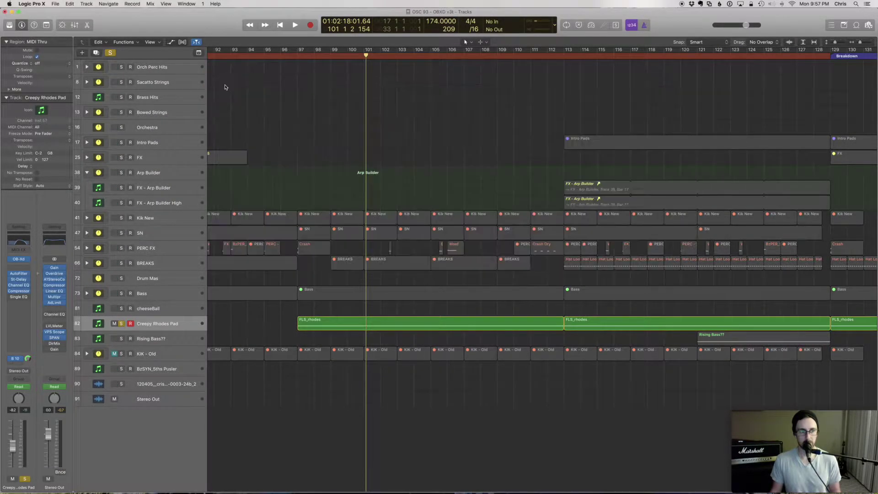
# - Return the playhead to bar 97, lower the Creepy Rhodes Pad volume to about -17.8 dB and take the track off solo
pyautogui.keyDown('ctrl'); pyautogui.keyDown('alt'); pyautogui.click(375, 334); pyautogui.keyUp('alt'); pyautogui.keyUp('ctrl')
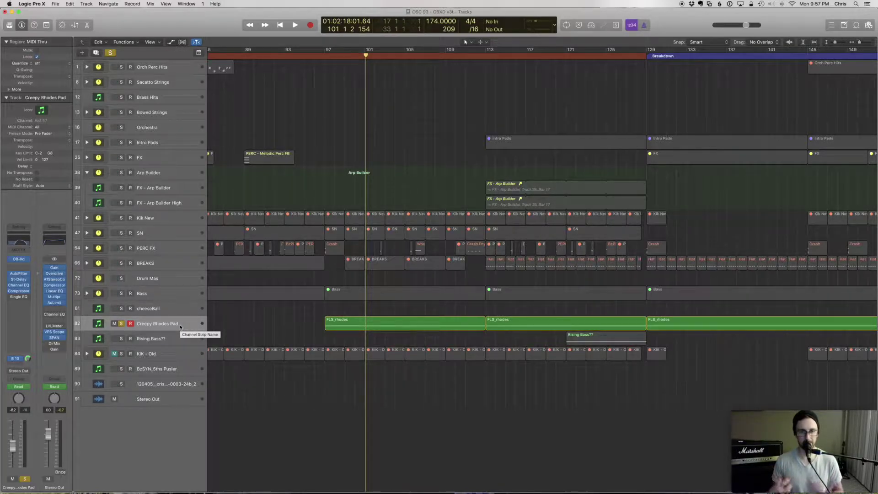
pyautogui.click(325, 55)
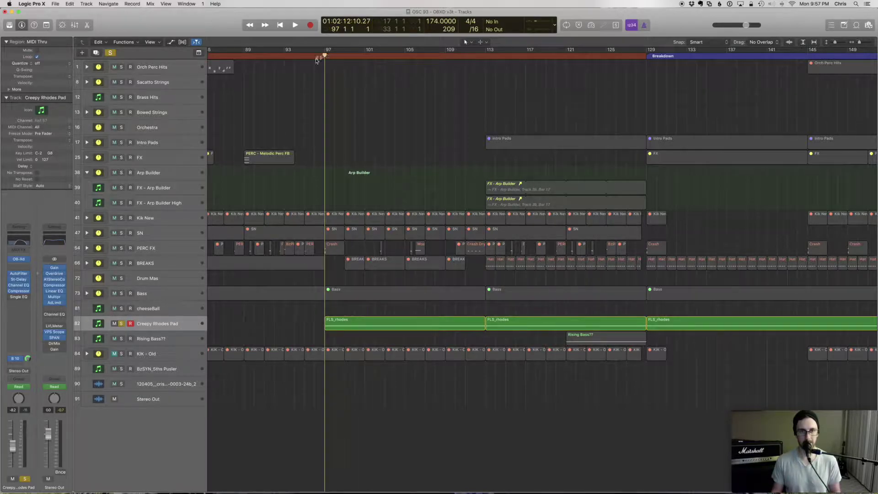
pyautogui.moveTo(13, 447); pyautogui.dragTo(13, 457)
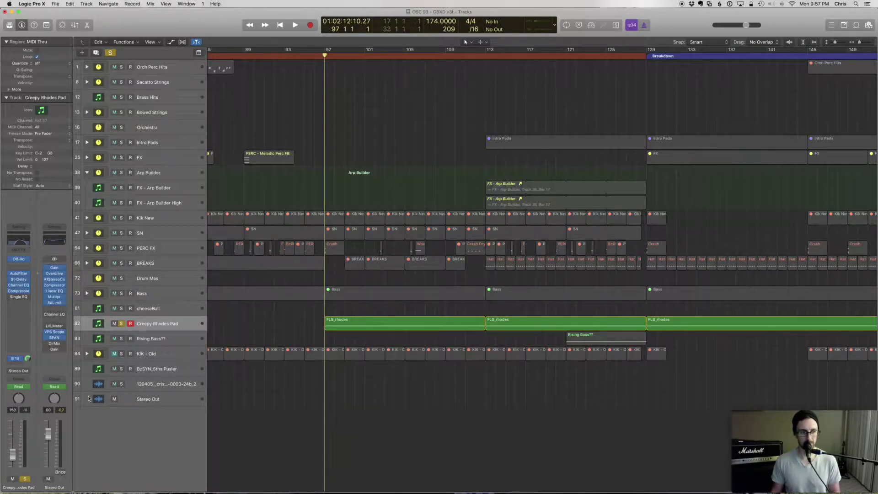
pyautogui.click(122, 324)
# - Play the full mix briefly, unmute Creepy Rhodes Pad, play on with the pad included and stop playback
pyautogui.press('space')
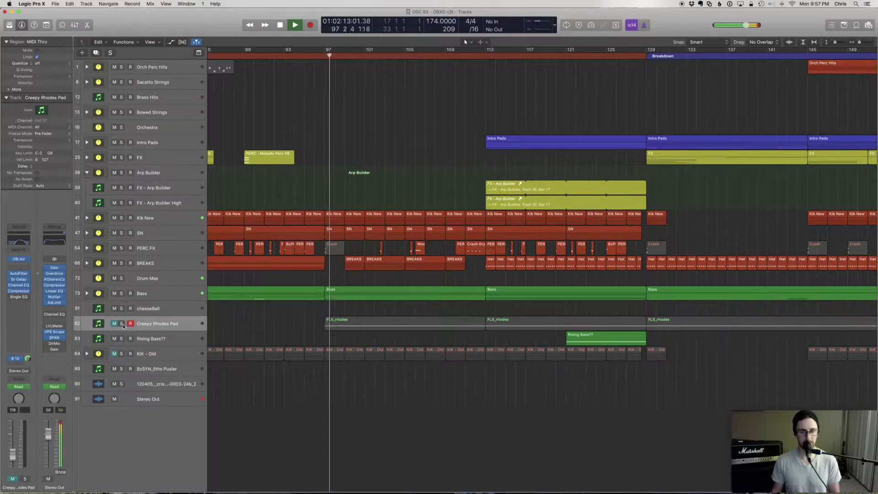
pyautogui.press('space')
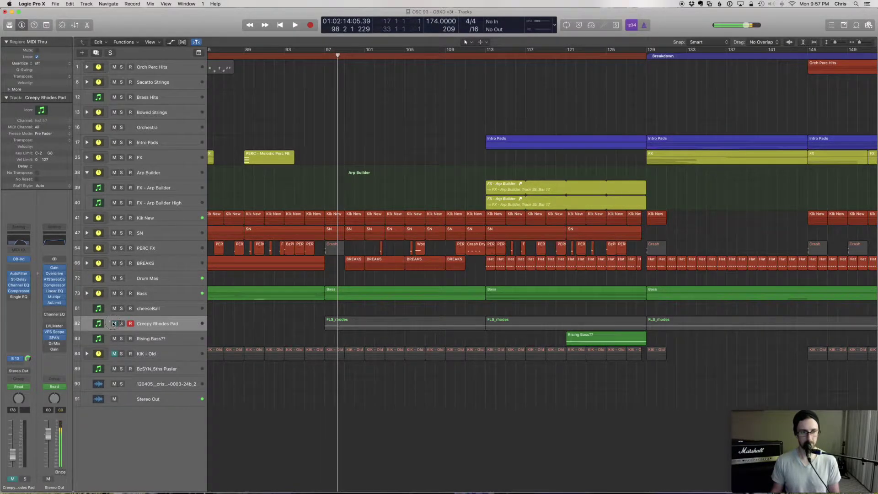
pyautogui.click(114, 324)
pyautogui.press('space')
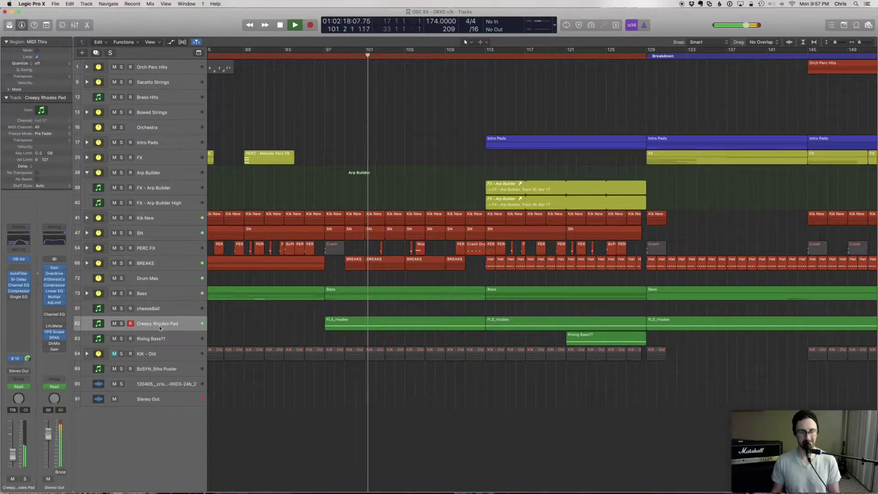
pyautogui.press('space')
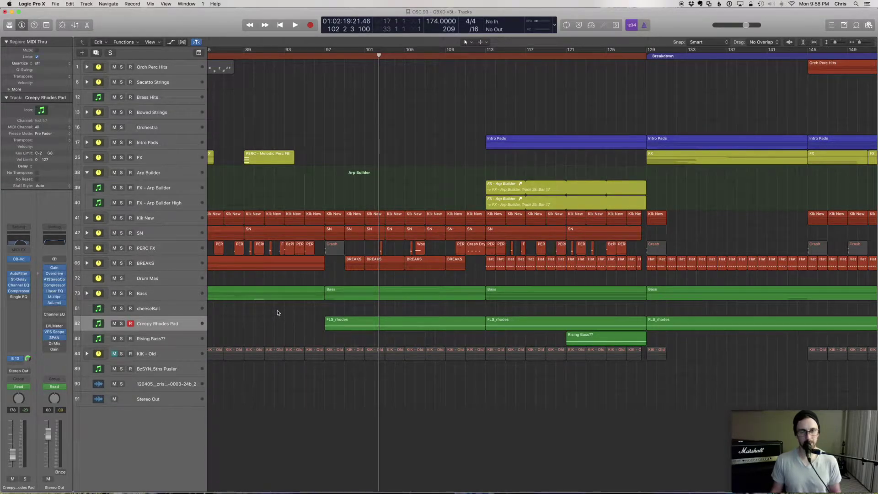
# - Show the whole song arrangement from the intro to its last regions
pyautogui.hscroll(-10, 277, 315)
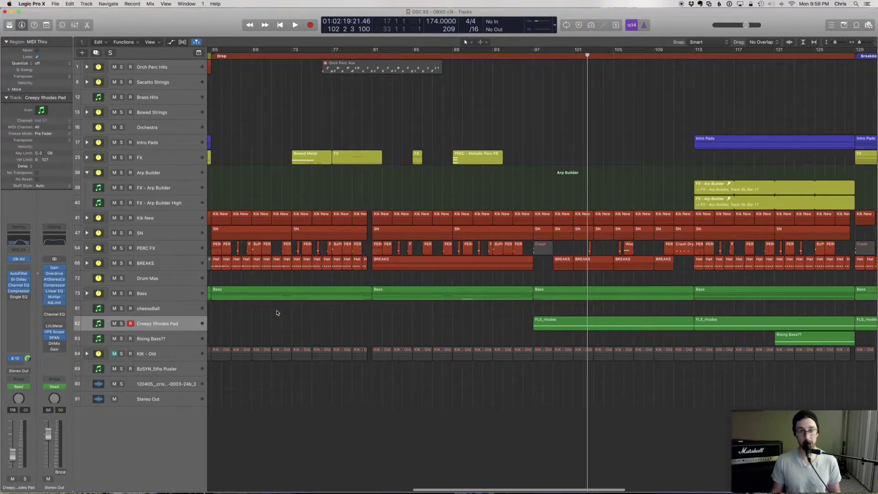
pyautogui.keyDown('ctrl'); pyautogui.keyDown('alt'); pyautogui.click(277, 313); pyautogui.keyUp('alt'); pyautogui.keyUp('ctrl')
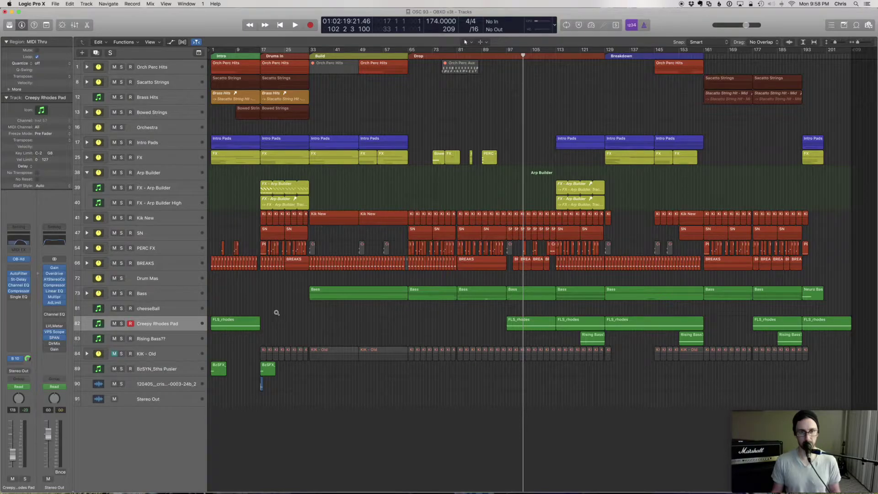